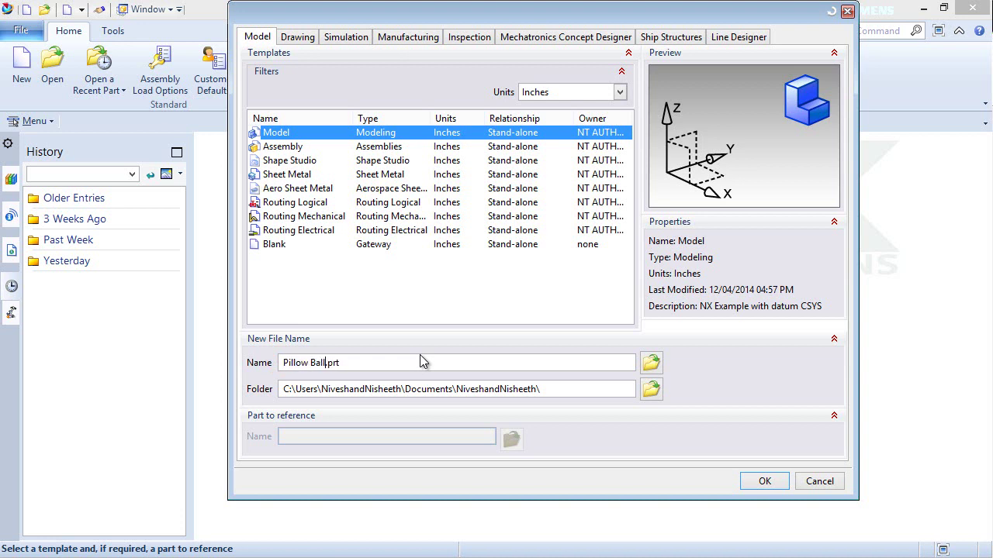
Create the inch model part Pillow Ball.prt and start a sketch on the XZ plane, viewed face-on
{"action": "left_click", "coordinate": [763, 483]}
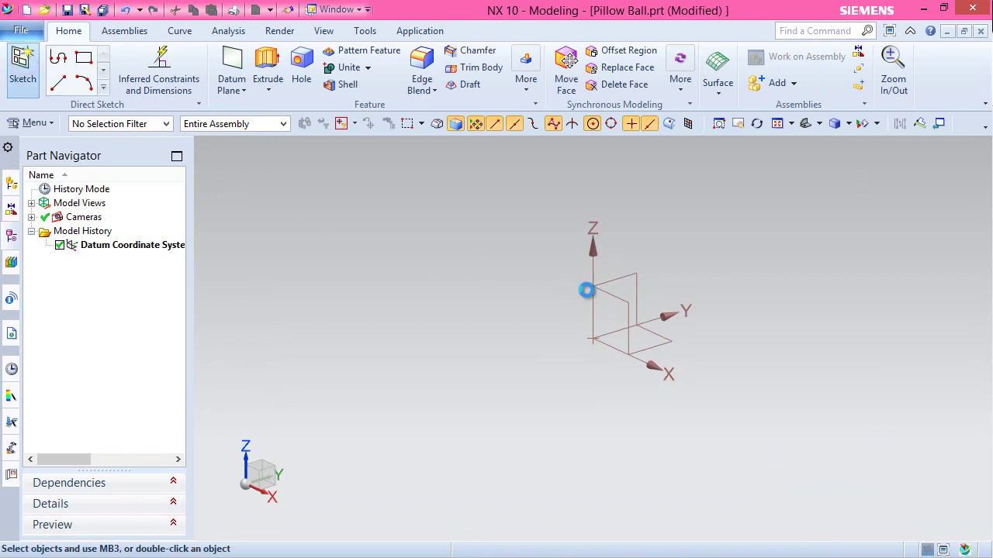
{"action": "left_click", "coordinate": [335, 353]}
{"action": "right_click", "coordinate": [813, 310]}
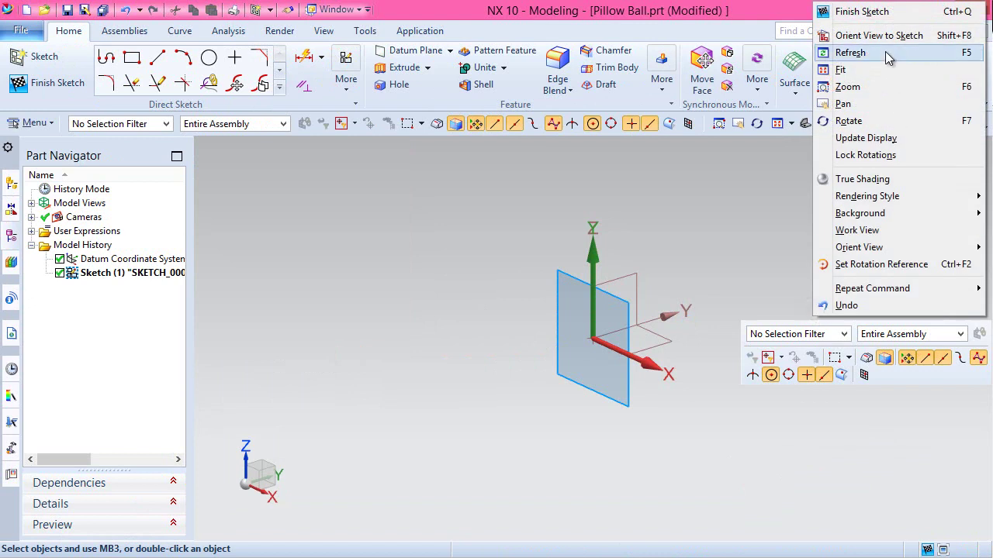
{"action": "left_click", "coordinate": [882, 35]}
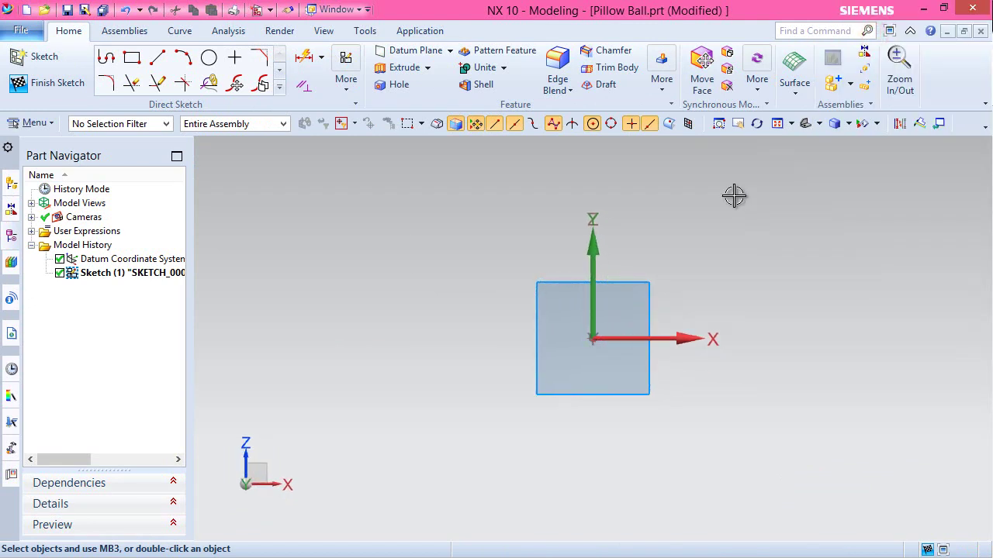
Sketch a circle about 5.38 in in diameter centred on the origin
{"action": "left_click", "coordinate": [209, 58]}
{"action": "left_click", "coordinate": [594, 339]}
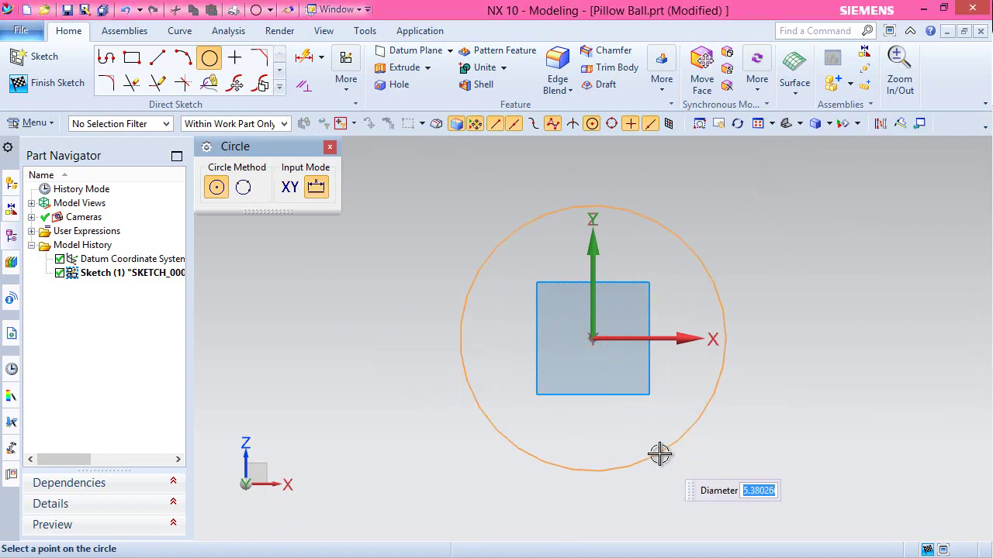
{"action": "left_click", "coordinate": [659, 455]}
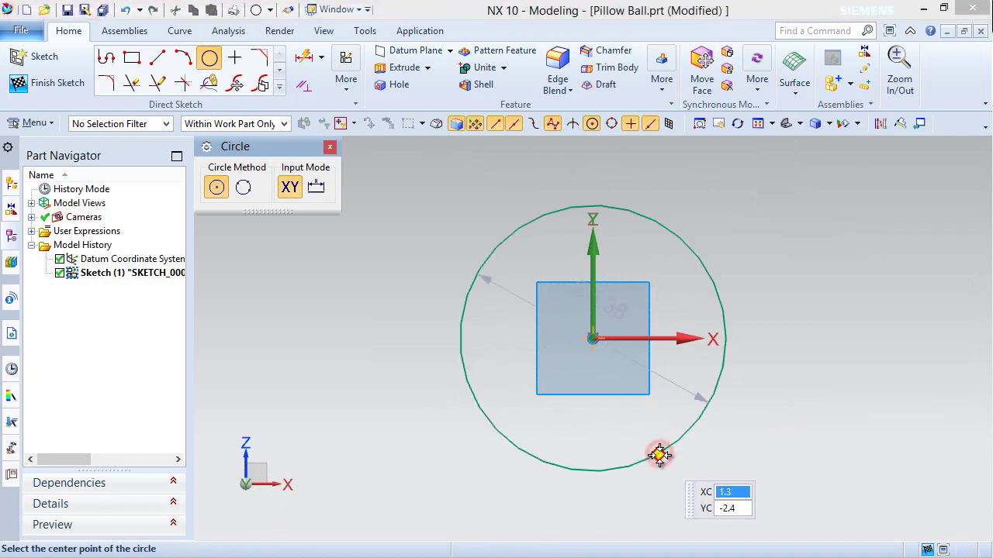
{"action": "key", "text": "Escape"}
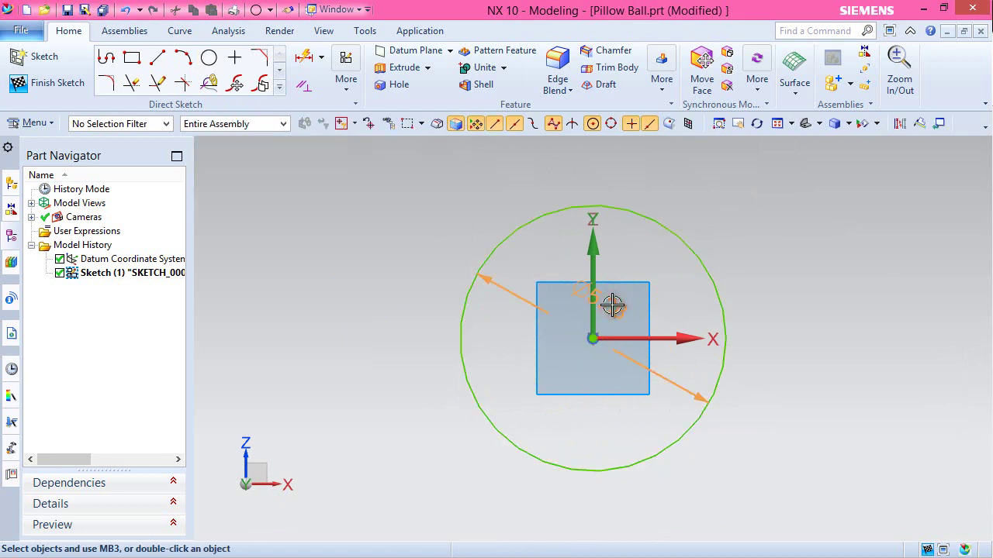
Set the circle's diameter to 0.325 in
{"action": "double_click", "coordinate": [612, 306]}
{"action": "type", "text": ".32"}
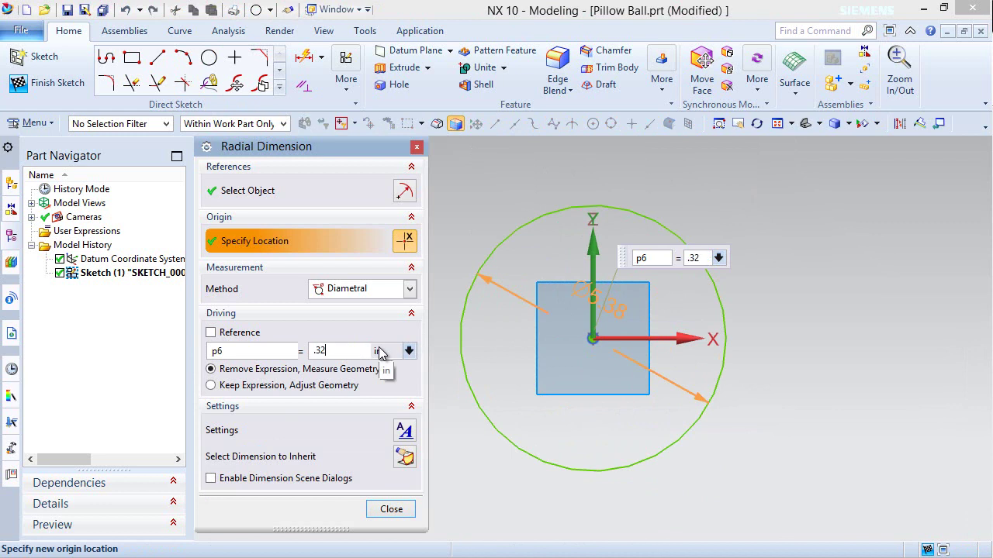
{"action": "key", "text": "Return"}
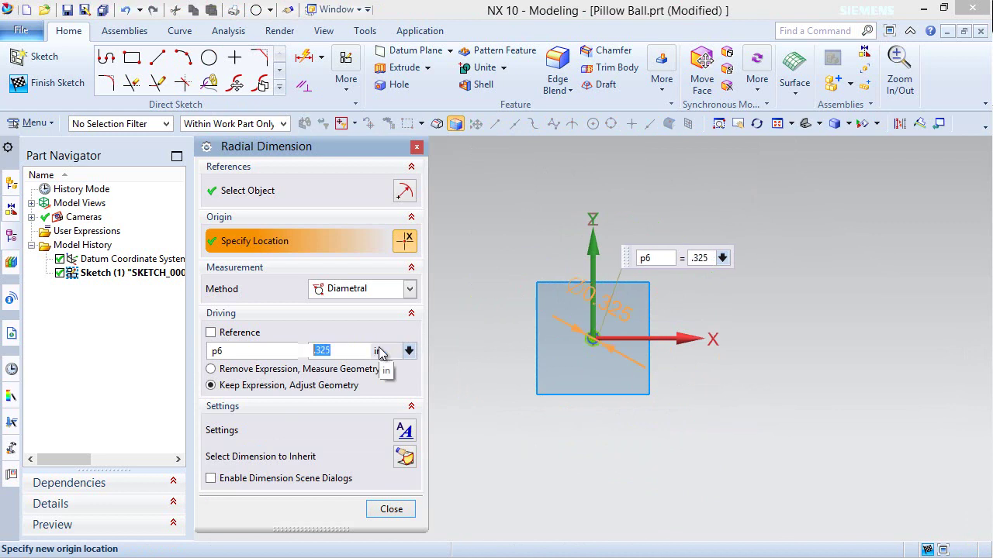
{"action": "left_click", "coordinate": [391, 509]}
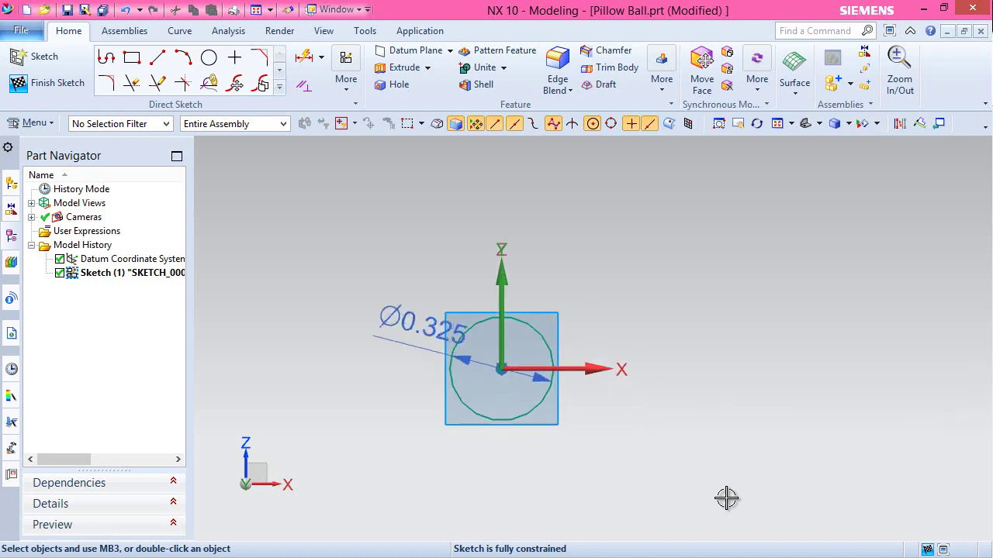
Sketch a horizontal line about 0.49 in long just below the X axis and attach its inner end to the circle
{"action": "left_click", "coordinate": [157, 58]}
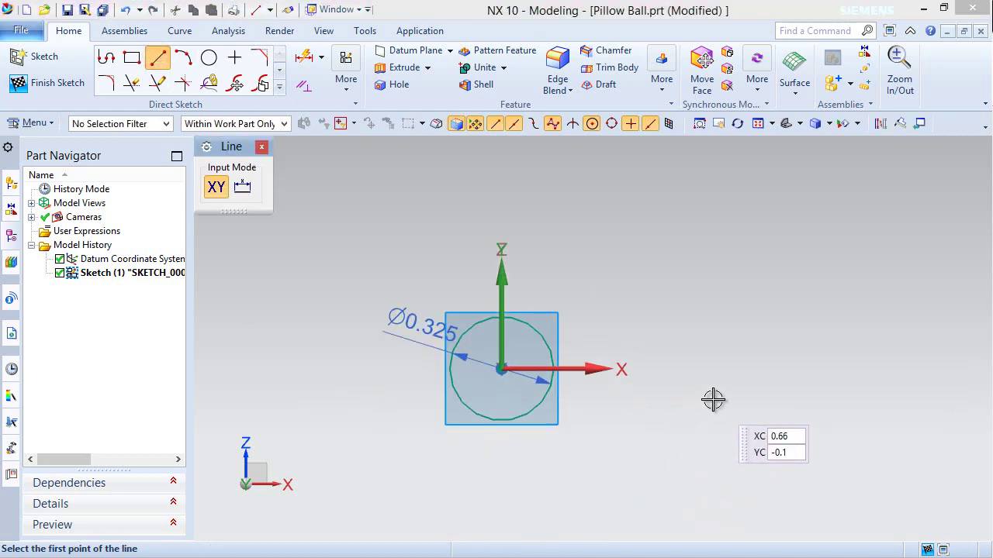
{"action": "left_click", "coordinate": [773, 397]}
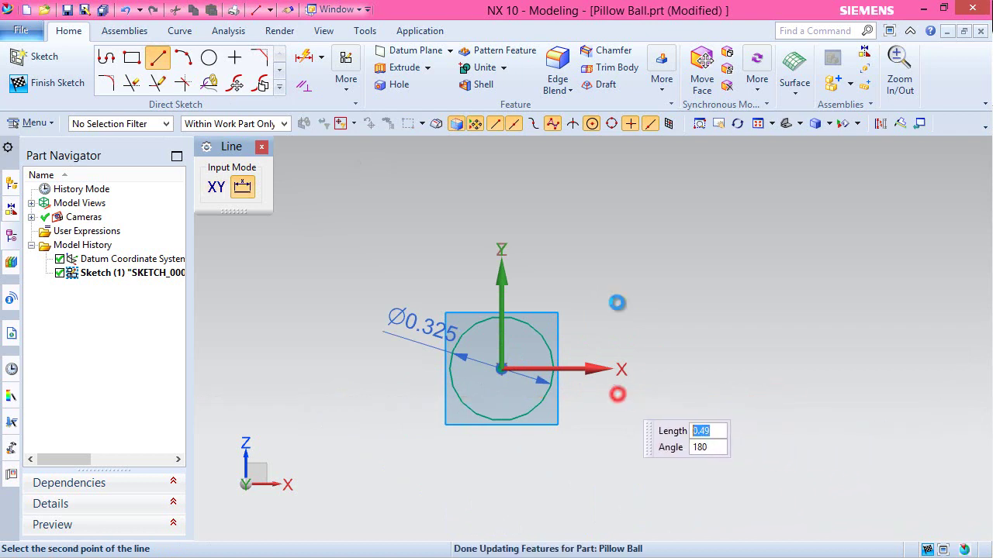
{"action": "left_click", "coordinate": [617, 397]}
{"action": "key", "text": "Escape"}
{"action": "left_click", "coordinate": [615, 398]}
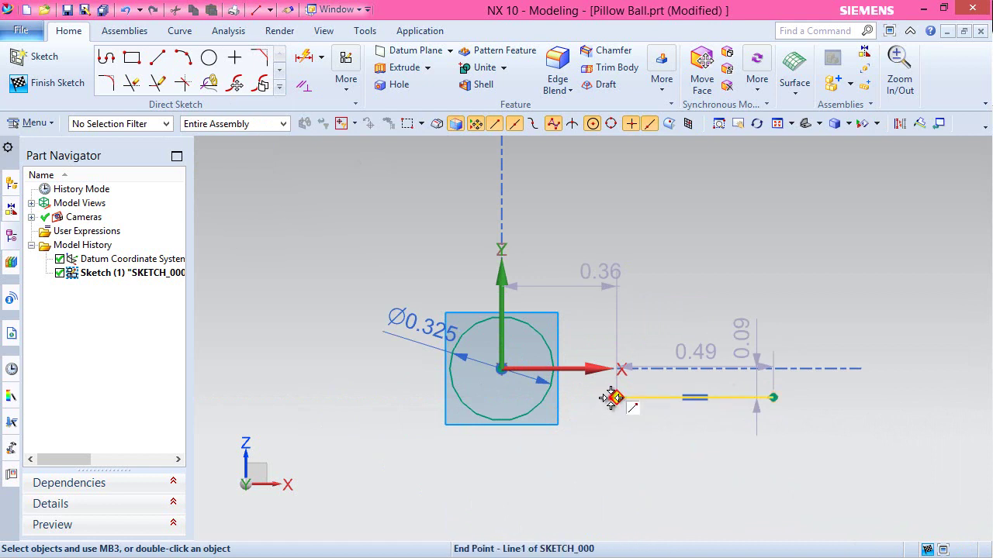
{"action": "left_click", "coordinate": [544, 404]}
{"action": "left_click", "coordinate": [568, 381]}
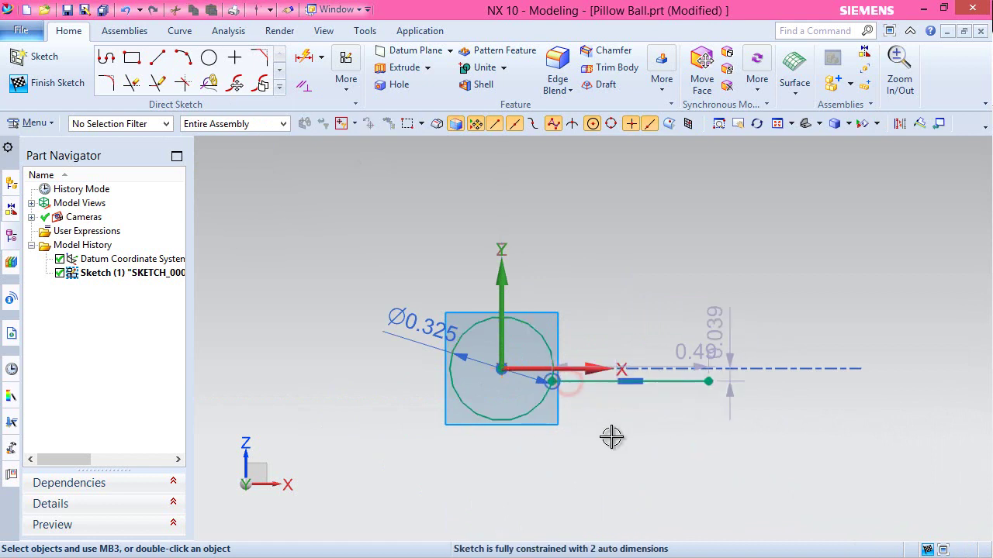
Place the line's length dimension above it and set the line's distance from the X axis to 0.075 in
{"action": "scroll", "coordinate": [605, 433], "scroll_direction": "up", "scroll_amount": 1}
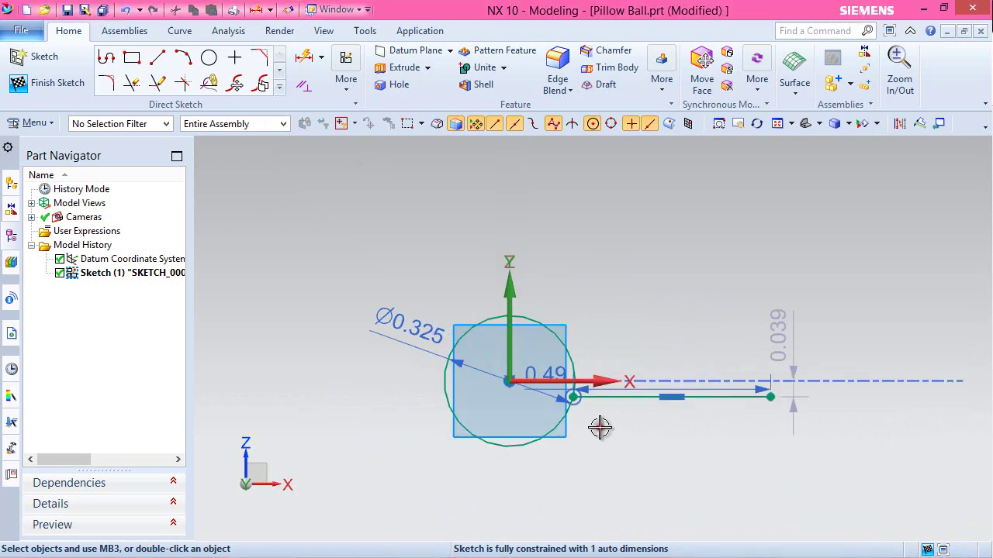
{"action": "left_click_drag", "start_coordinate": [685, 315], "coordinate": [672, 266]}
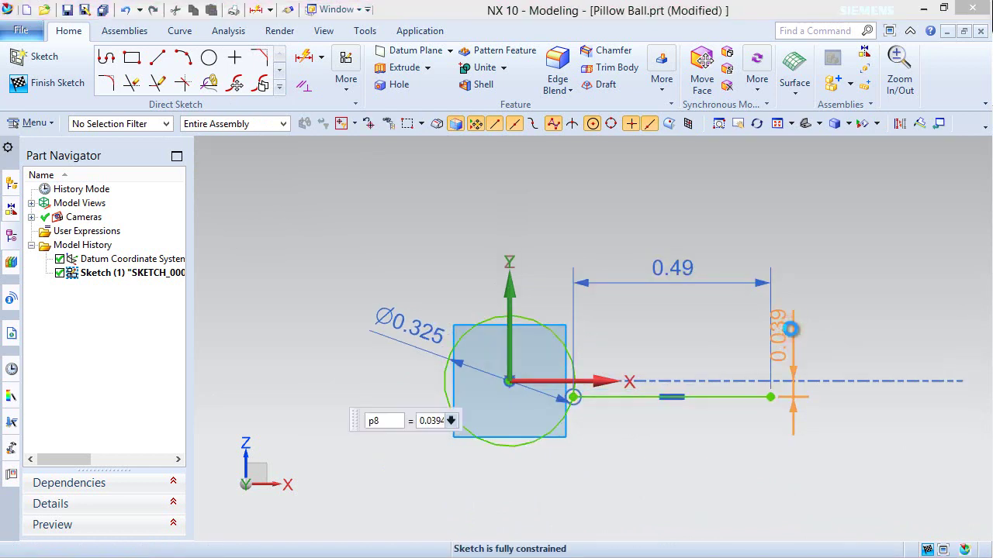
{"action": "double_click", "coordinate": [790, 329]}
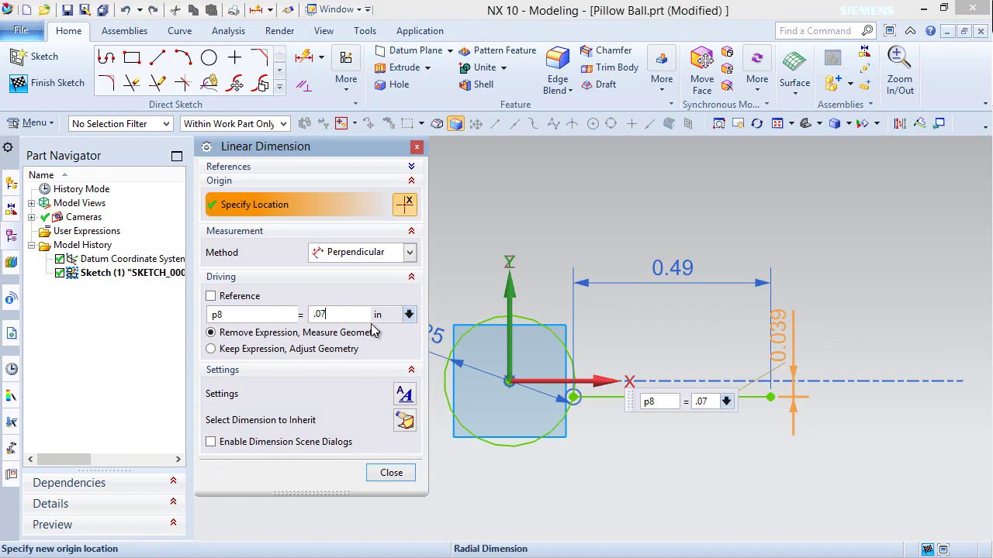
{"action": "key", "text": "Return"}
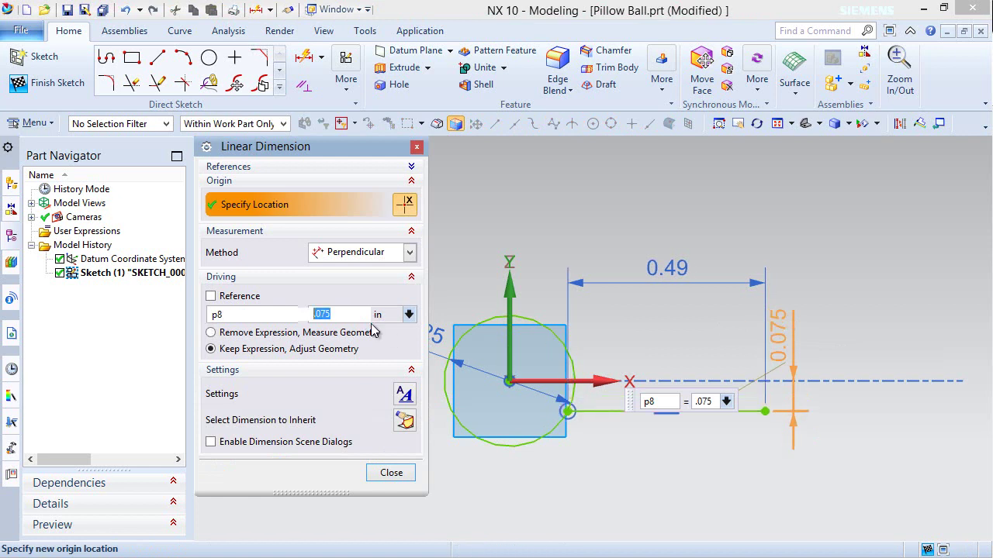
{"action": "left_click", "coordinate": [390, 474]}
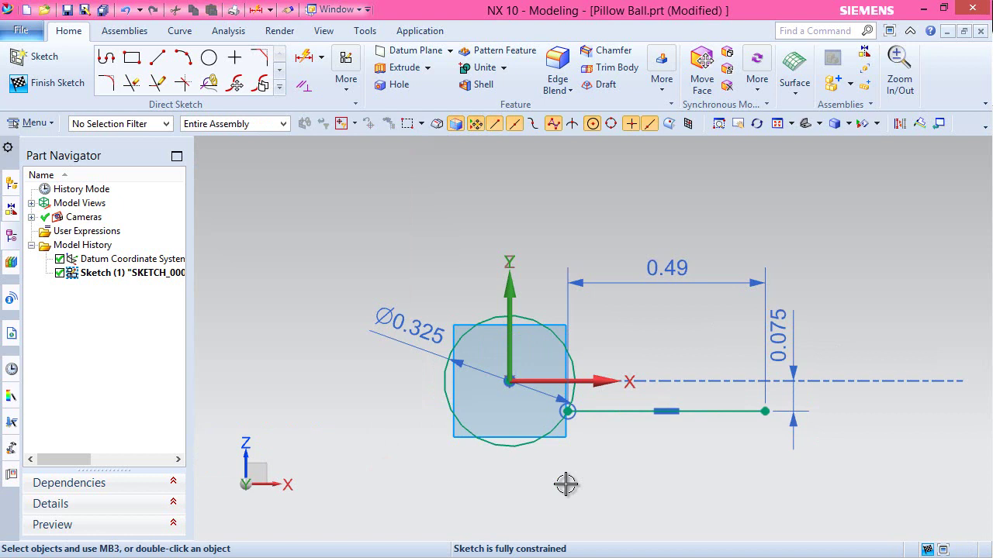
{"action": "left_click", "coordinate": [557, 460]}
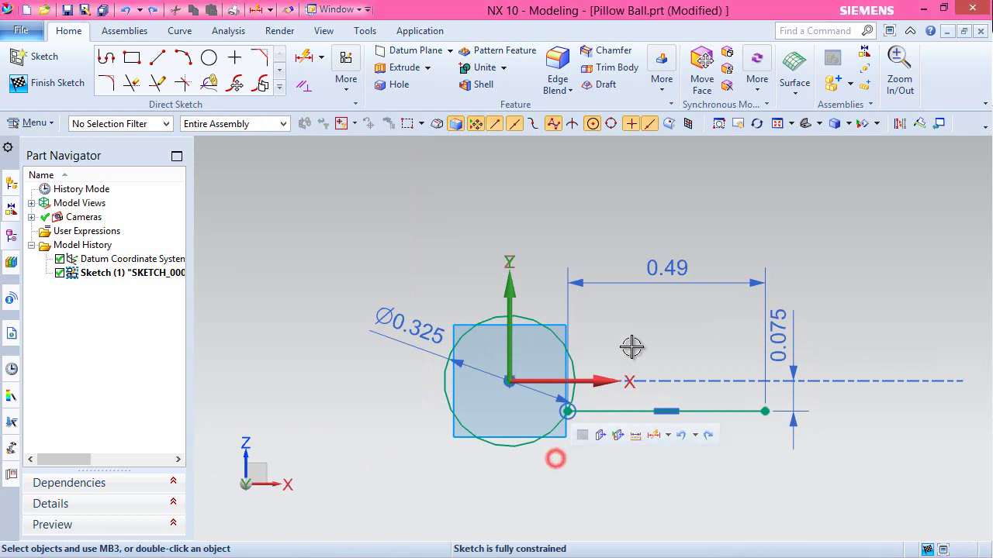
Delete the length dimension of the horizontal line
{"action": "right_click", "coordinate": [667, 262]}
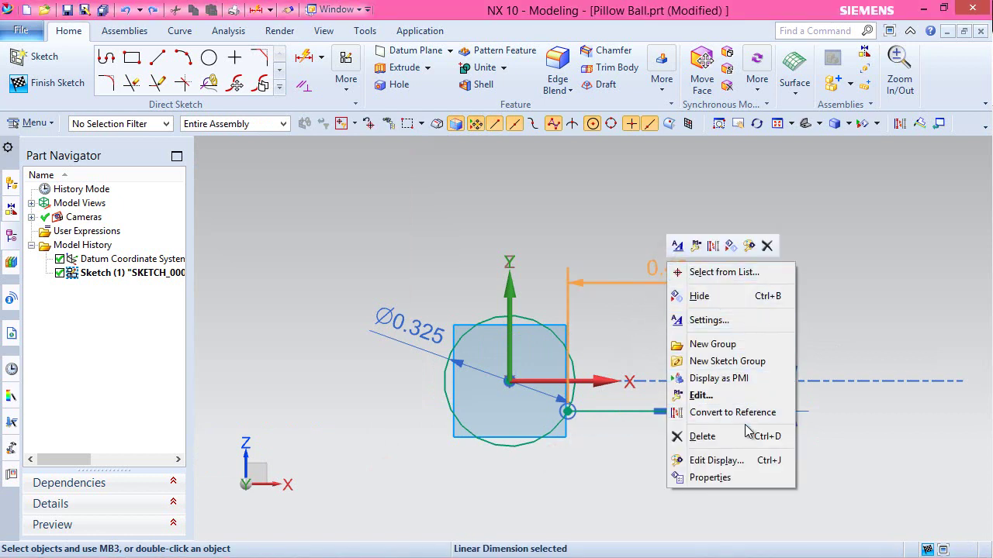
{"action": "left_click", "coordinate": [746, 432]}
{"action": "left_click", "coordinate": [514, 317]}
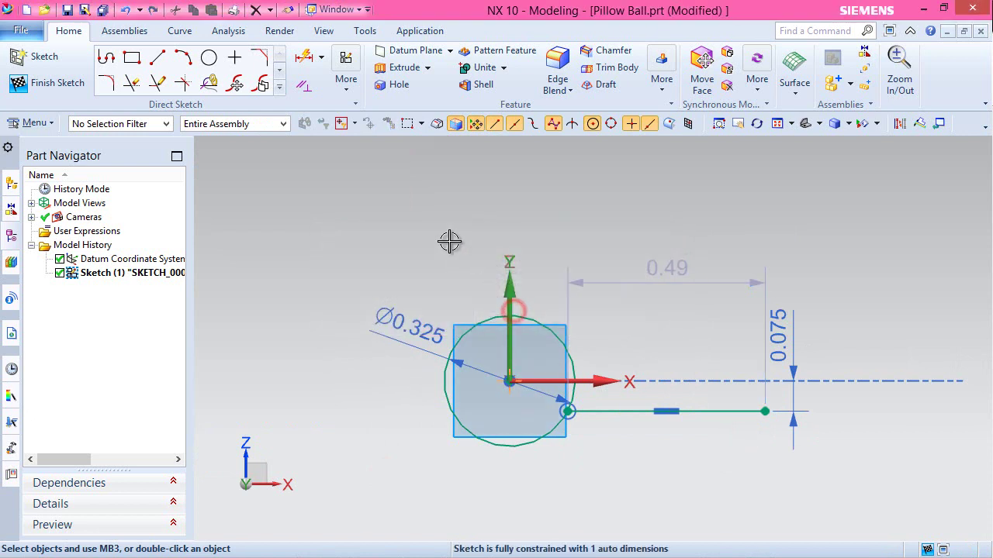
Dimension the horizontal distance from the circle's centre to the line's outer end as 0.625 in, placed below the line
{"action": "left_click", "coordinate": [303, 57]}
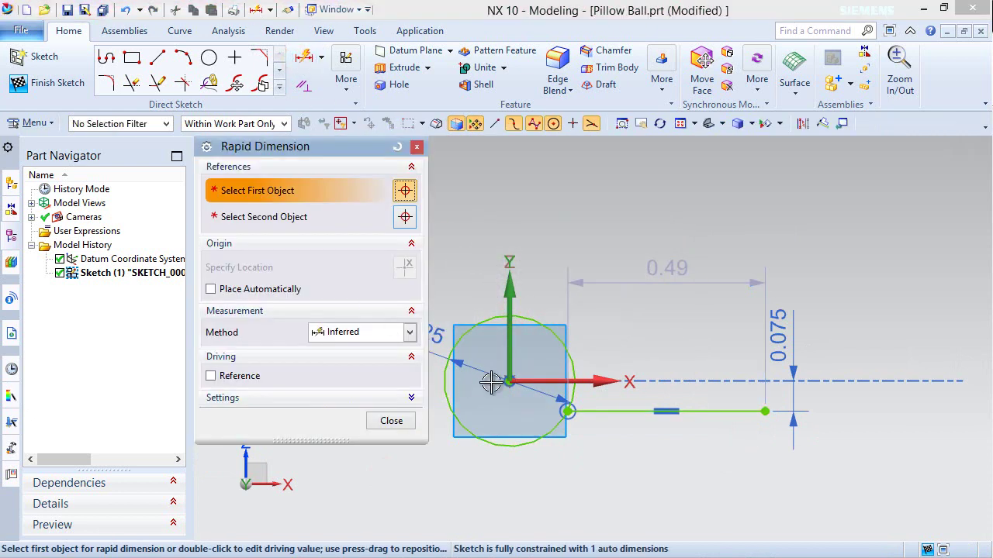
{"action": "left_click", "coordinate": [570, 410]}
{"action": "left_click", "coordinate": [743, 405]}
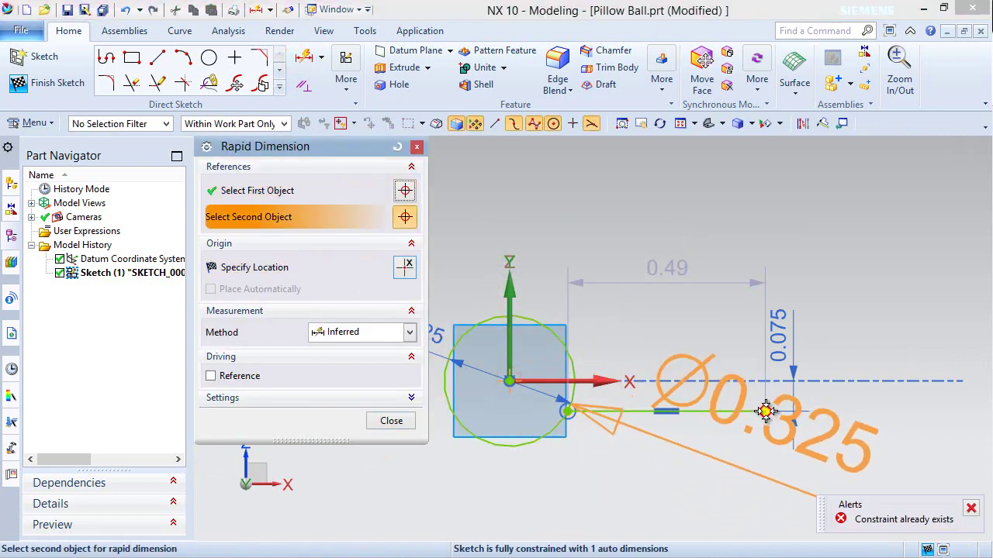
{"action": "left_click", "coordinate": [765, 410]}
{"action": "left_click", "coordinate": [666, 454]}
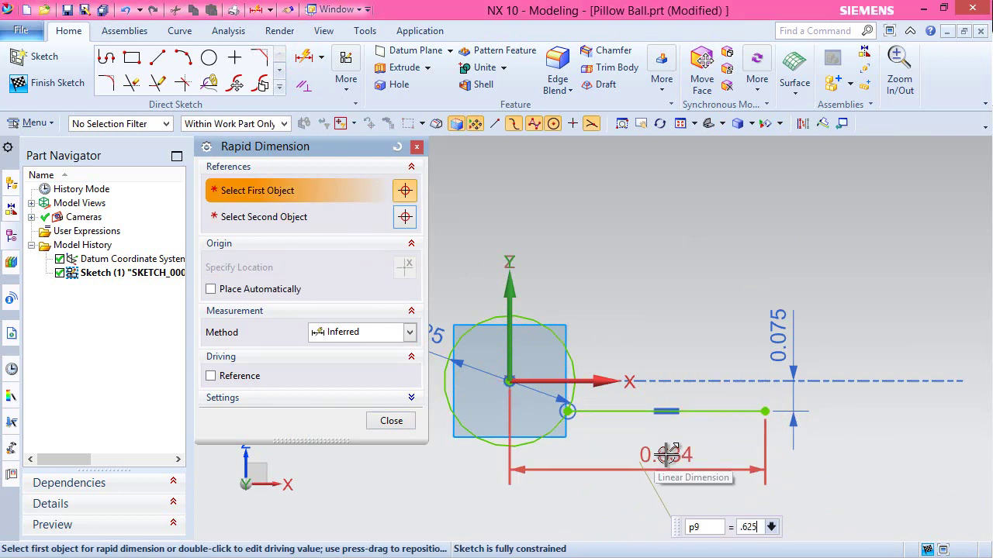
{"action": "key", "text": "Return"}
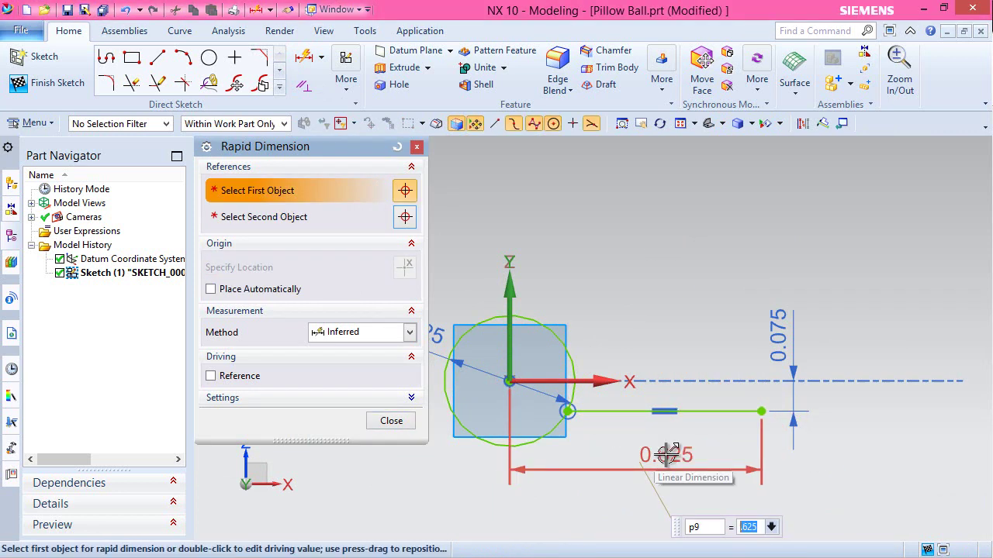
{"action": "left_click", "coordinate": [391, 422]}
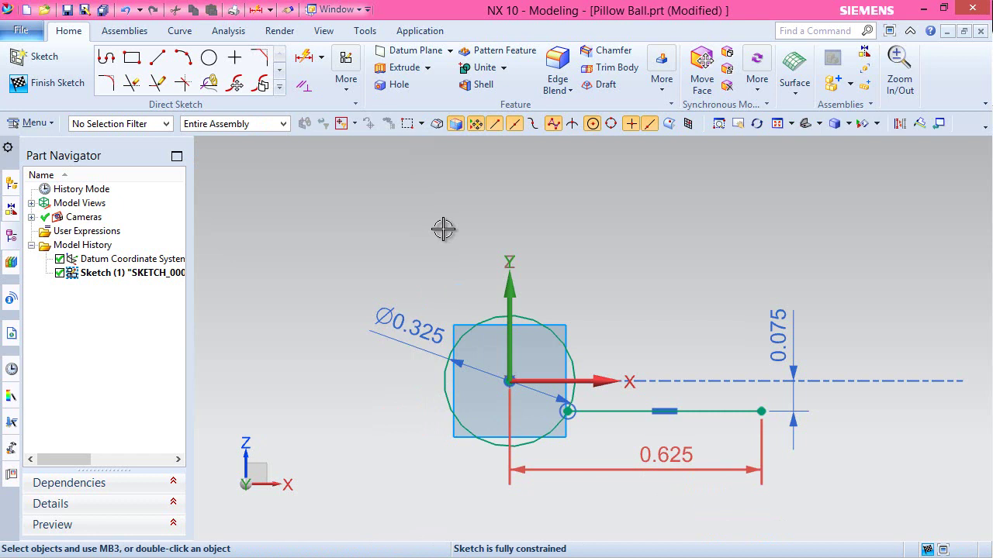
Sketch a vertical line about 0.08 in long upward from the horizontal line's outer end
{"action": "left_click", "coordinate": [156, 57]}
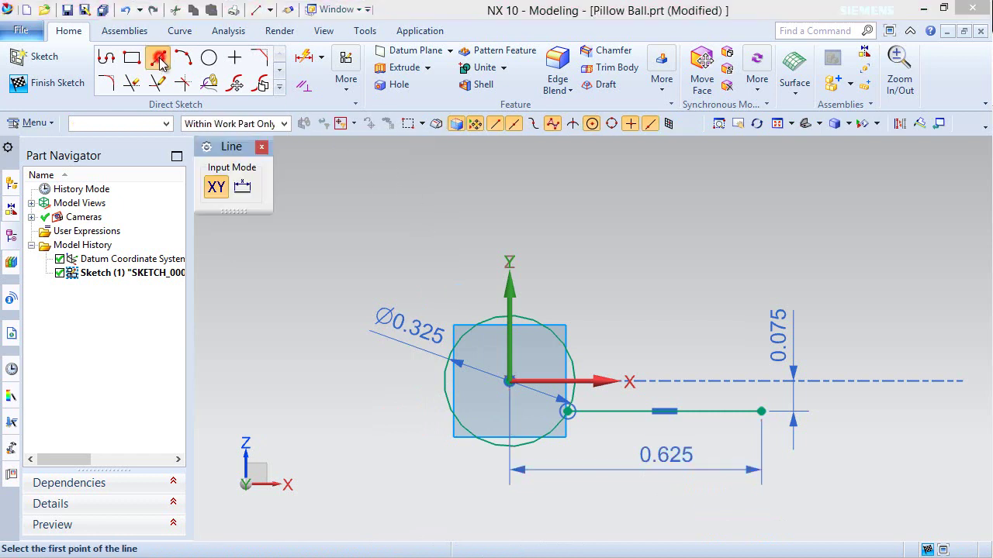
{"action": "left_click", "coordinate": [763, 405]}
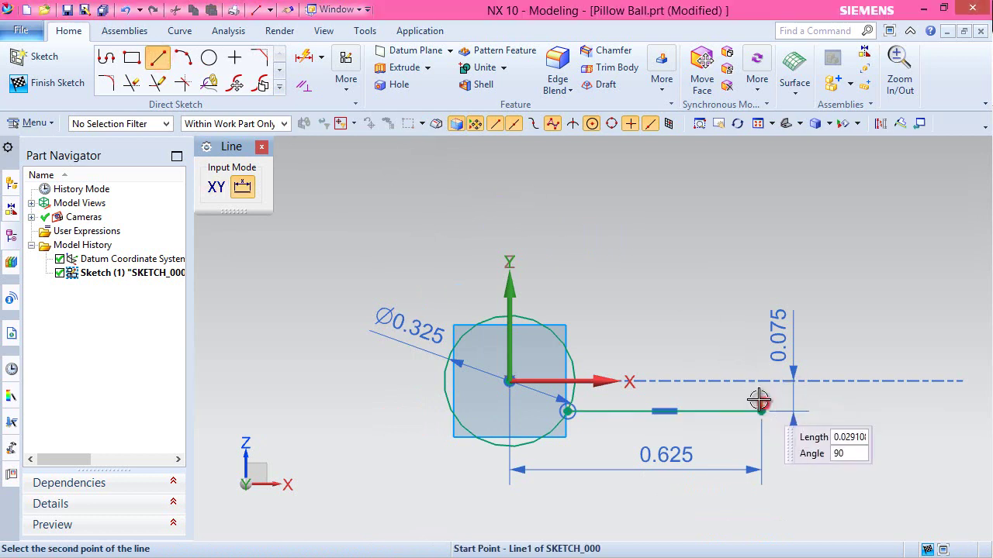
{"action": "left_click", "coordinate": [761, 380]}
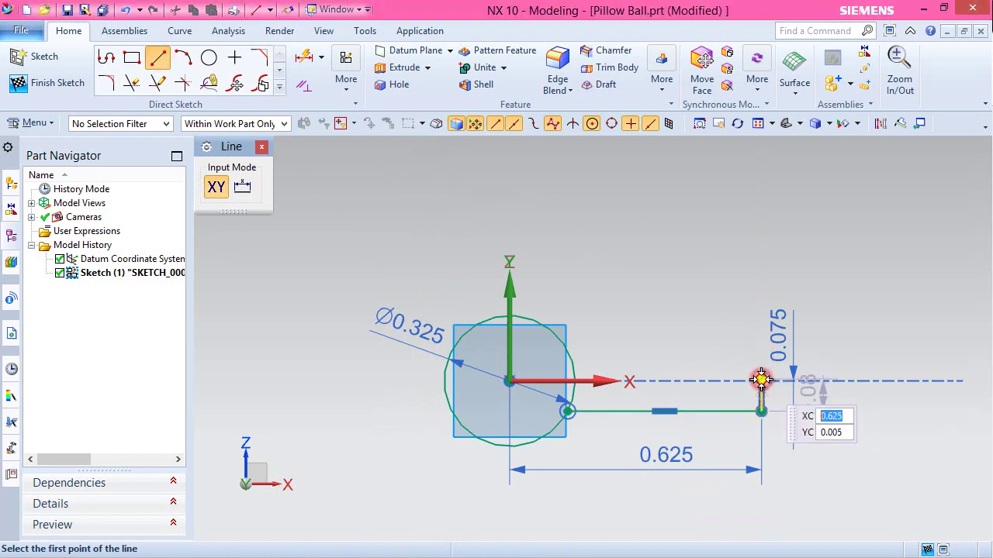
Sketch a horizontal line from the vertical line's upper end back to the circle
{"action": "left_click", "coordinate": [761, 380]}
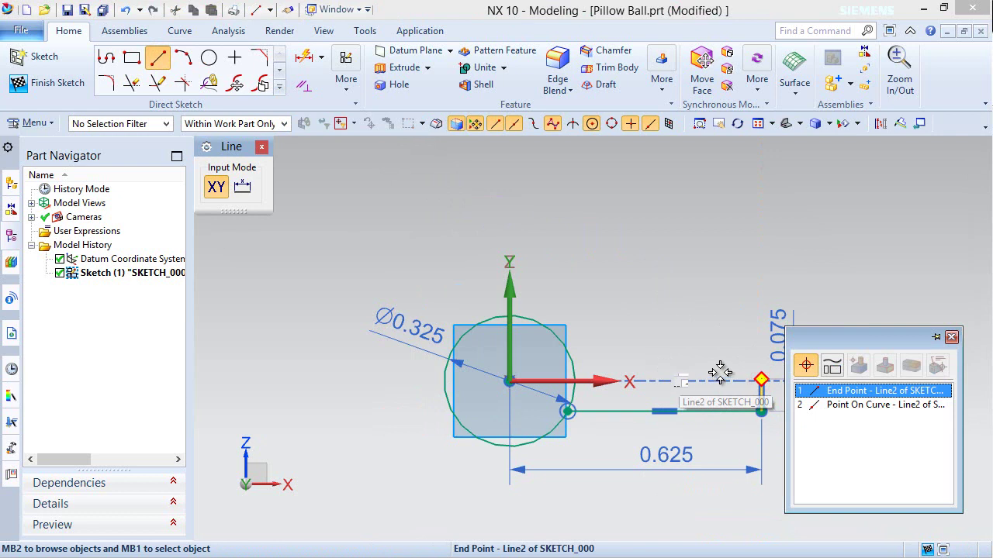
{"action": "left_click", "coordinate": [807, 395]}
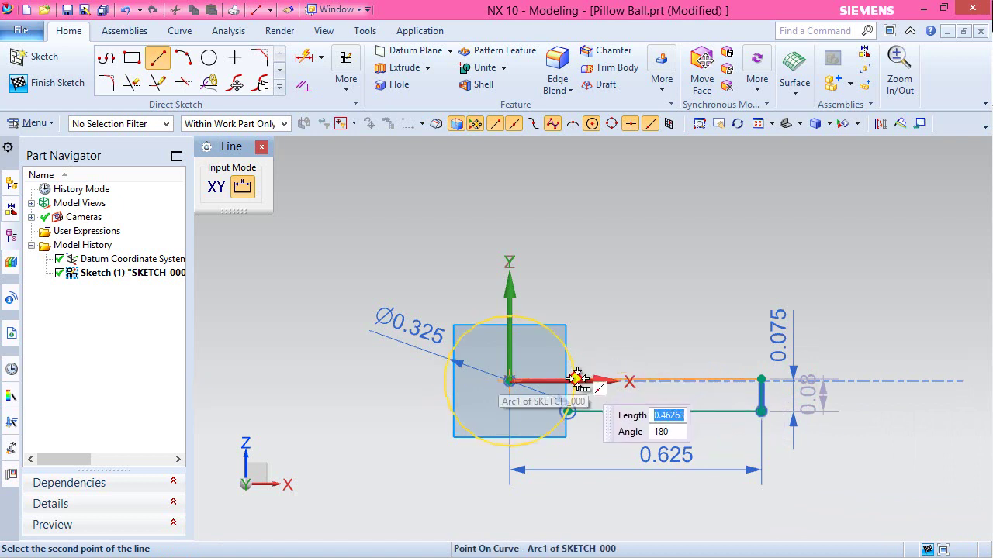
{"action": "mouse_move", "coordinate": [578, 379]}
{"action": "left_click", "coordinate": [635, 385]}
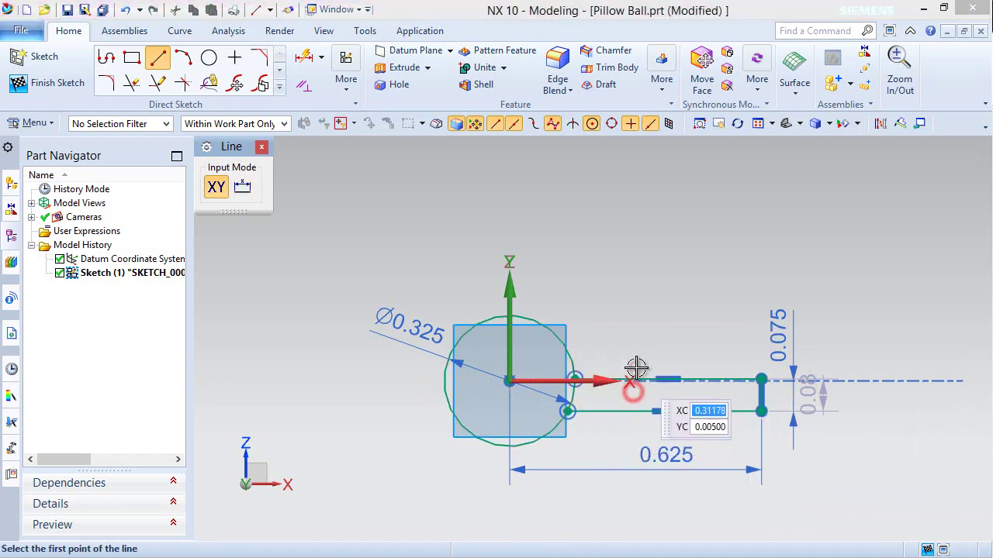
{"action": "key", "text": "Escape"}
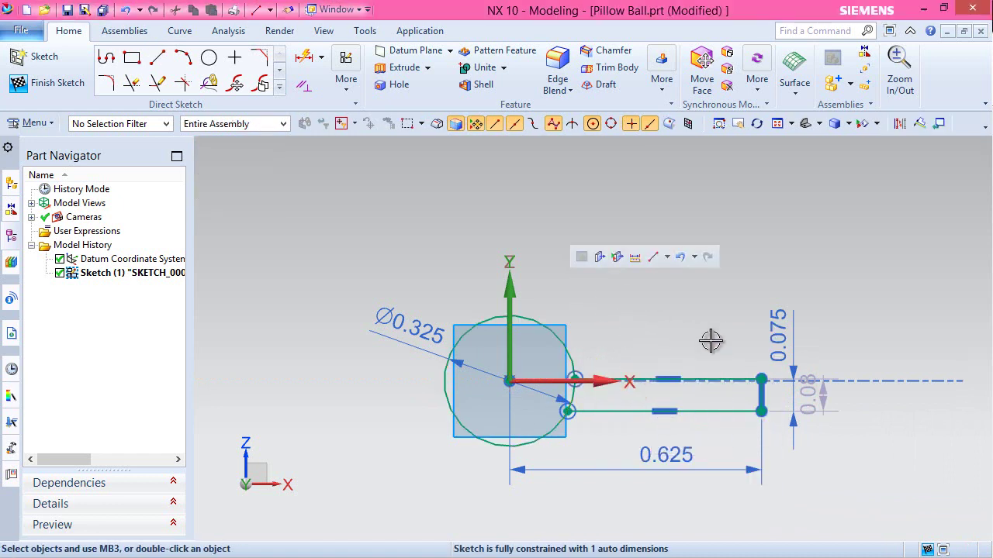
Constrain the shank's upper horizontal line collinear with the sketch's horizontal axis
{"action": "left_click", "coordinate": [735, 378]}
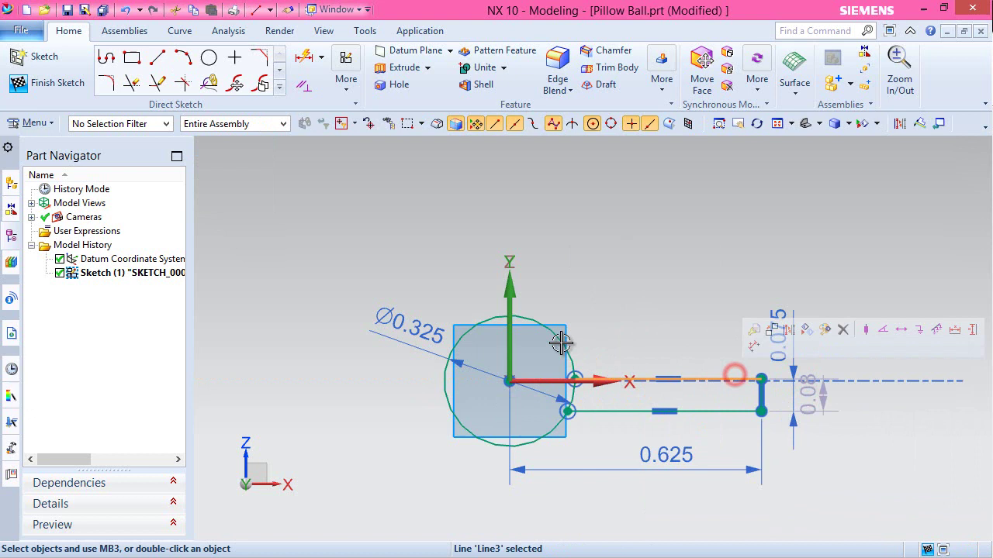
{"action": "left_click", "coordinate": [541, 385]}
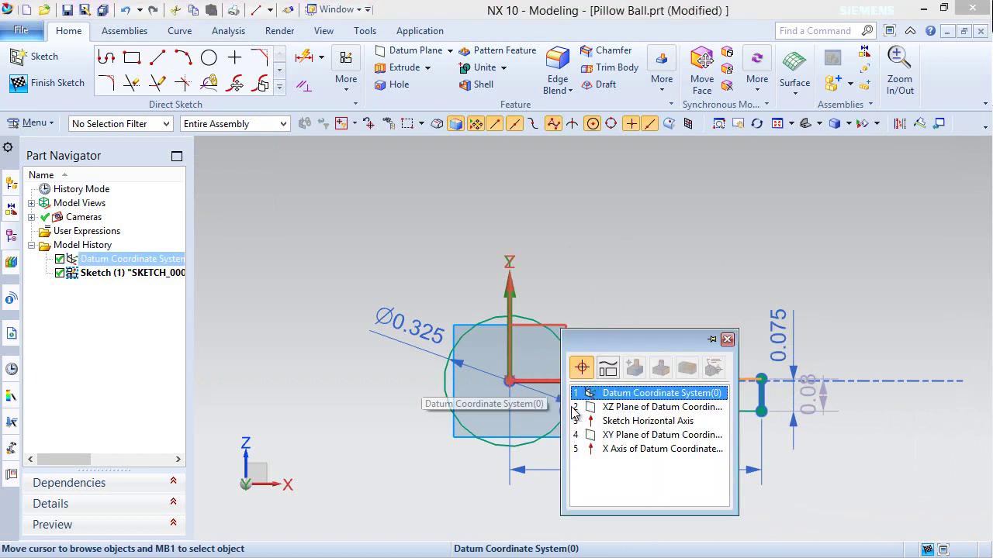
{"action": "left_click", "coordinate": [615, 422]}
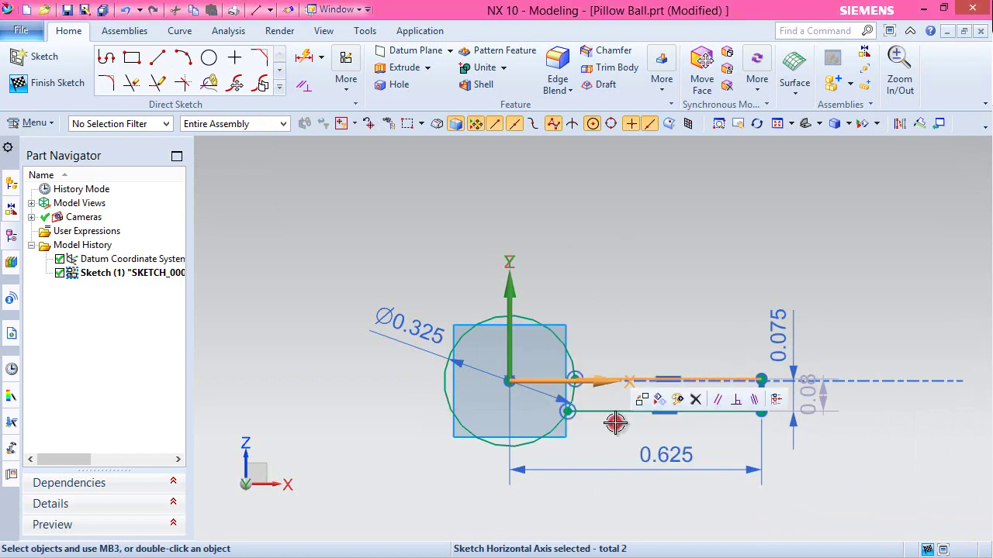
{"action": "left_click", "coordinate": [758, 400]}
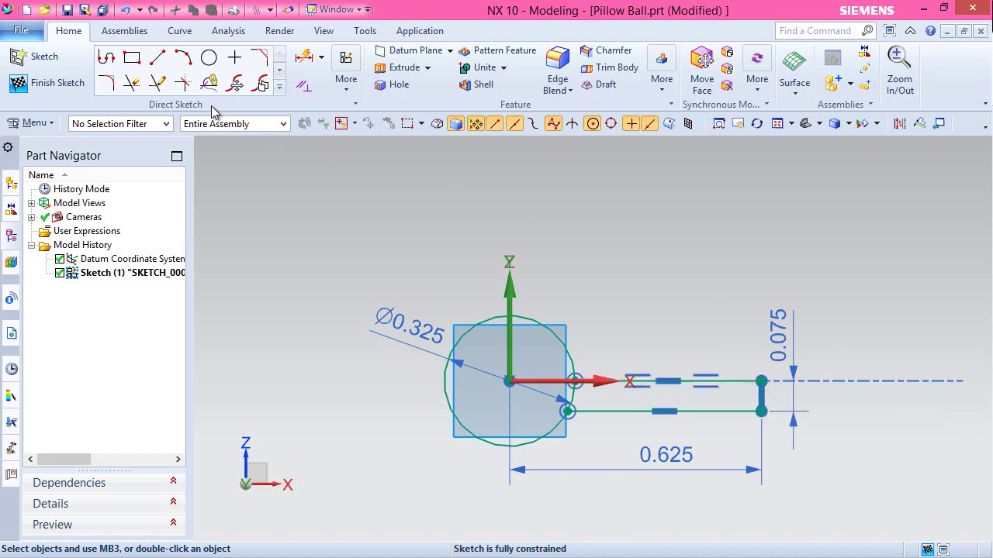
Sketch a horizontal line across the circle from the upper shank line's inner end to the circle's opposite side
{"action": "left_click", "coordinate": [157, 57]}
{"action": "scroll", "coordinate": [468, 365], "scroll_direction": "up", "scroll_amount": 2}
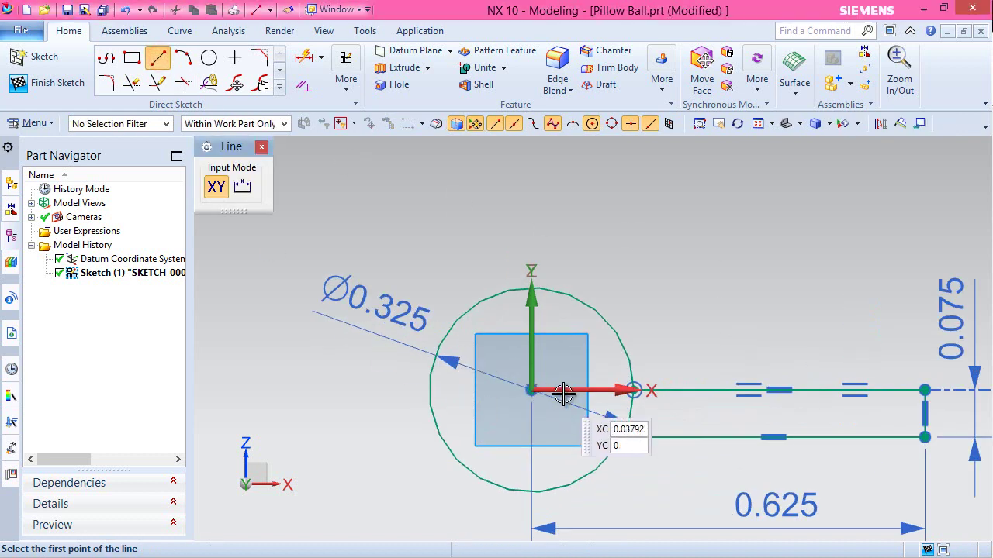
{"action": "left_click", "coordinate": [637, 391]}
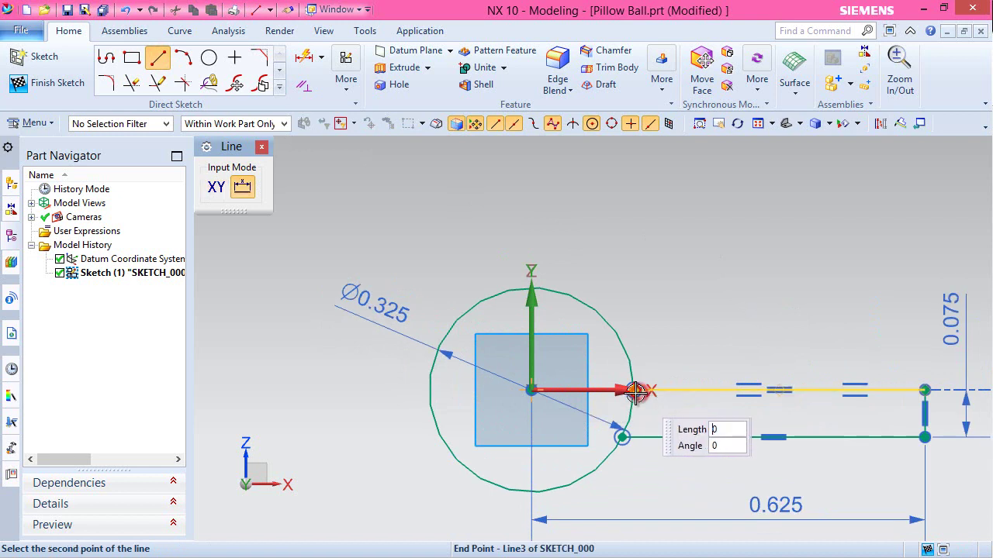
{"action": "left_click", "coordinate": [432, 390]}
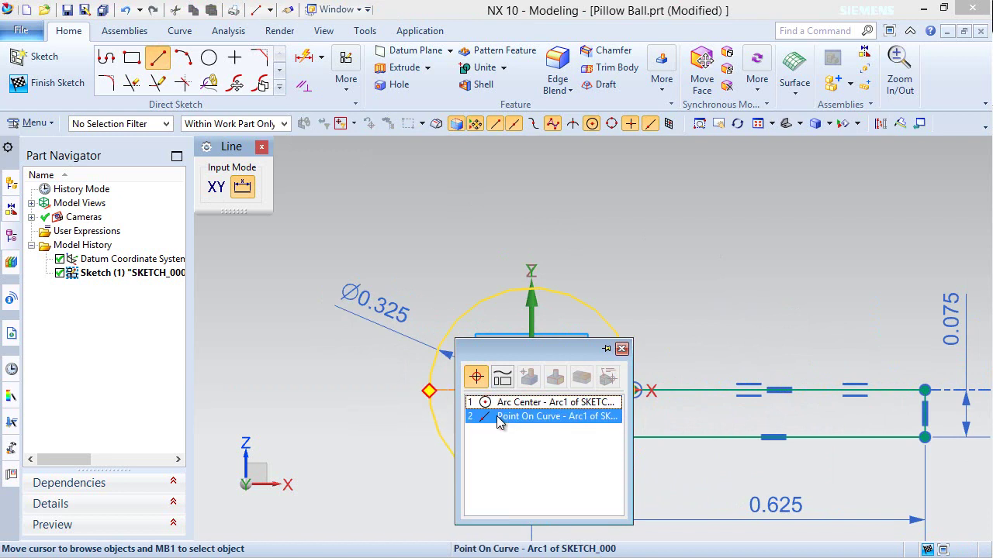
{"action": "left_click", "coordinate": [543, 411]}
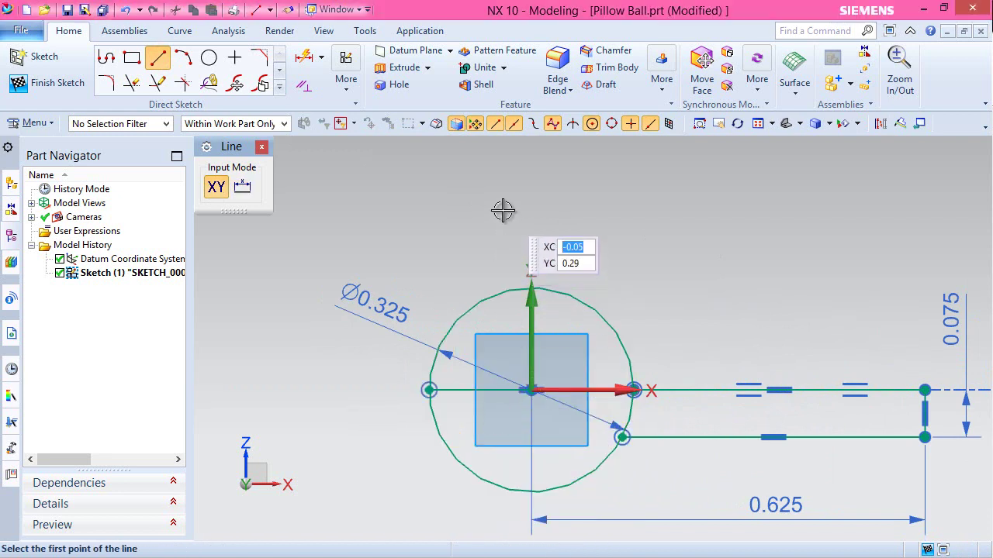
{"action": "key", "text": "Escape"}
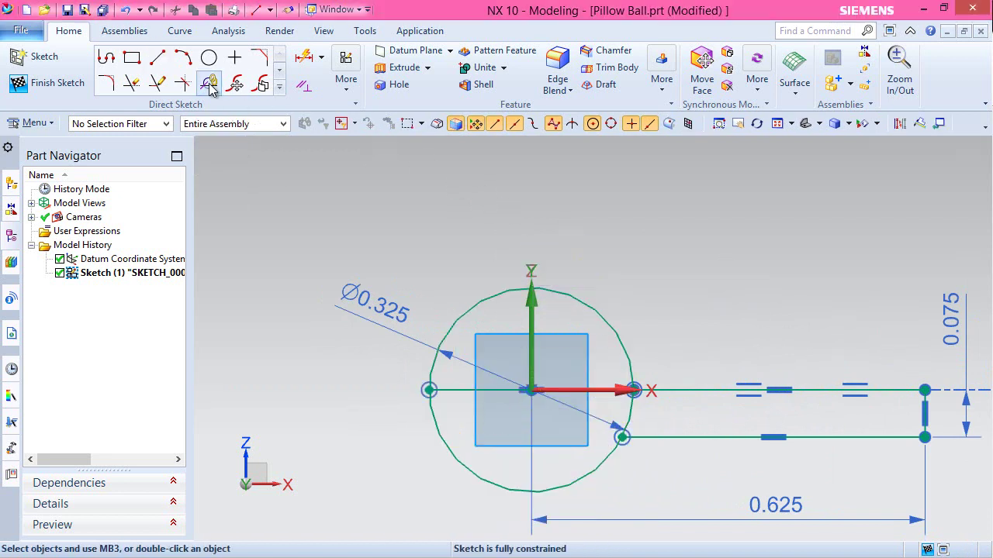
Trim away the circle's upper half and the short arc between the two shank lines, and finish the sketch
{"action": "left_click", "coordinate": [132, 83]}
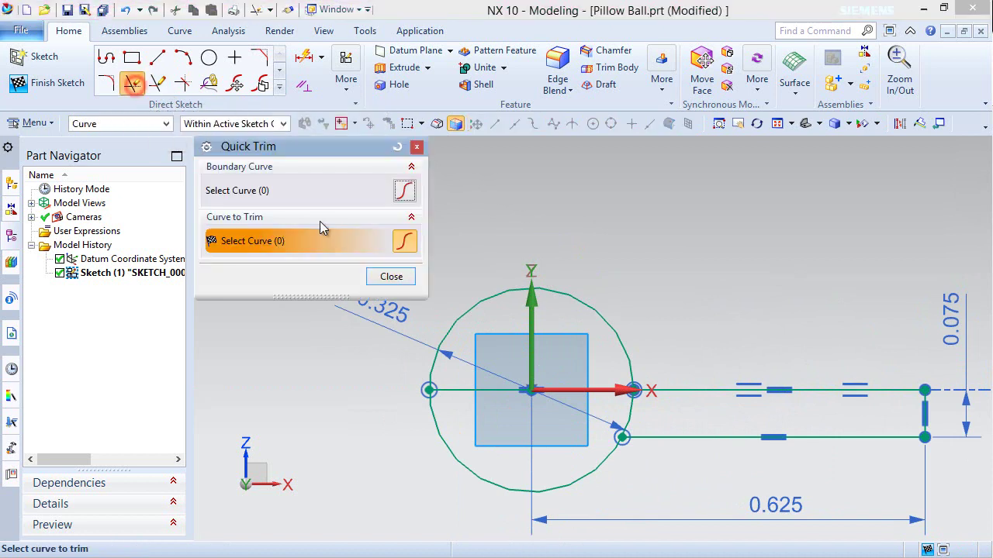
{"action": "left_click", "coordinate": [478, 310]}
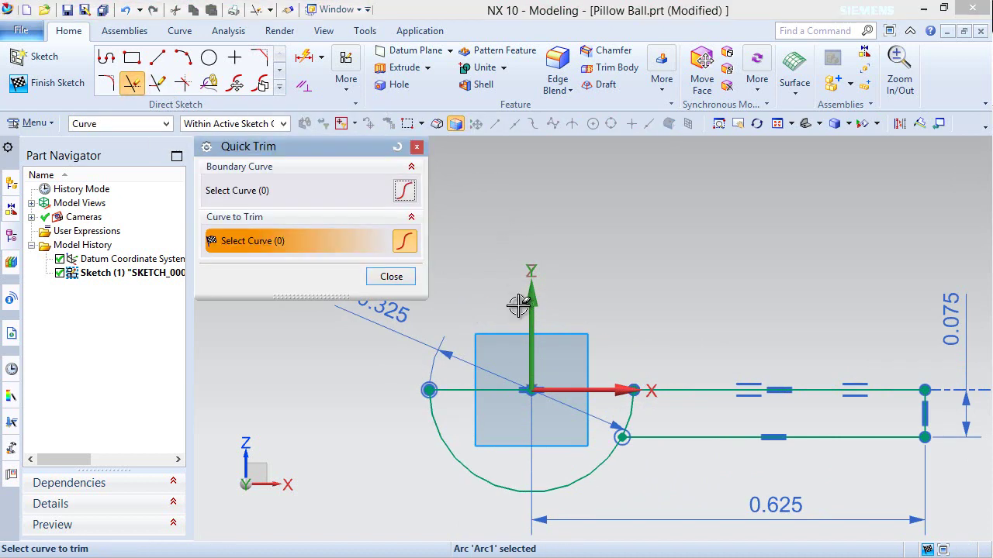
{"action": "left_click", "coordinate": [634, 409]}
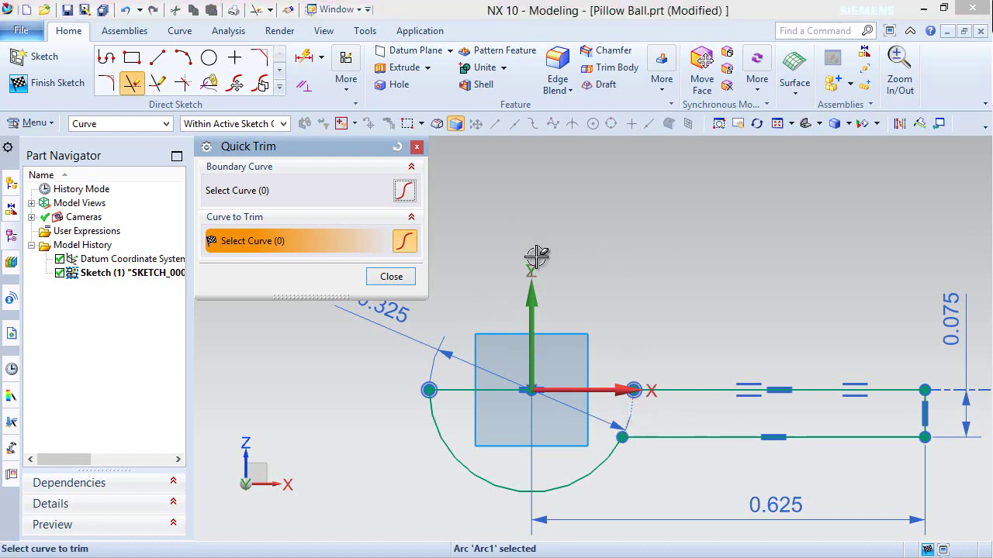
{"action": "left_click", "coordinate": [392, 278]}
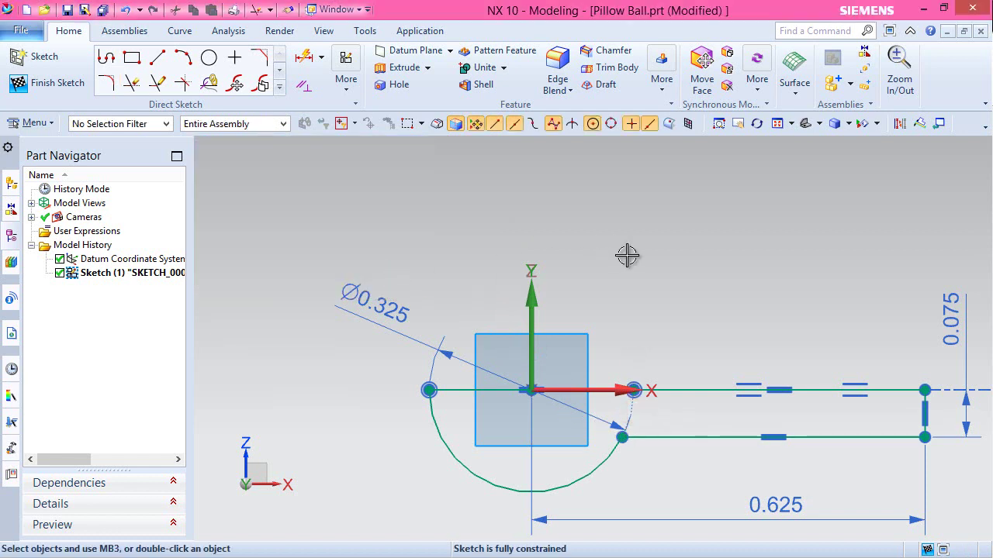
{"action": "right_click", "coordinate": [627, 255]}
{"action": "left_click", "coordinate": [654, 257]}
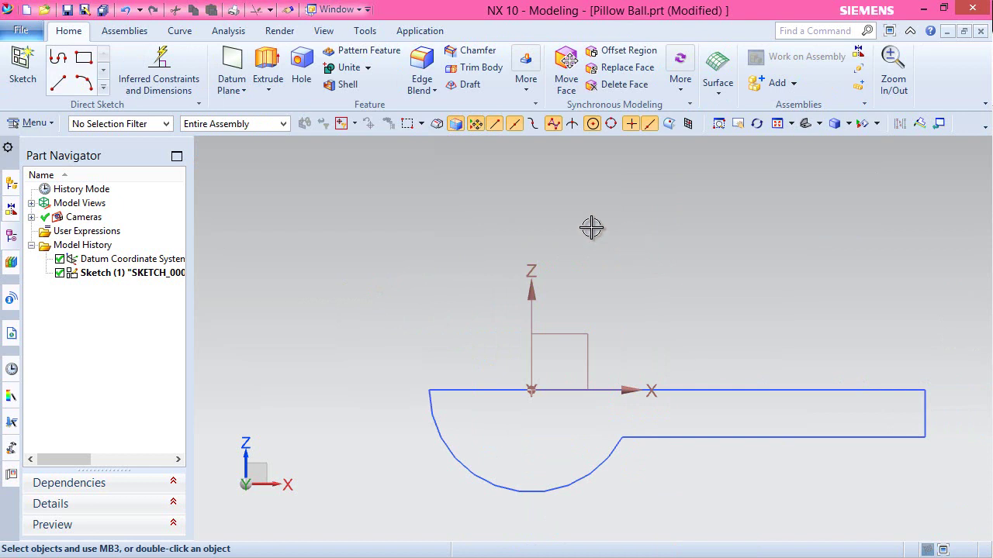
Revolve the closed half profile from 0 to 360° about its long straight edge along the X axis, with Boolean None
{"action": "left_click", "coordinate": [275, 98]}
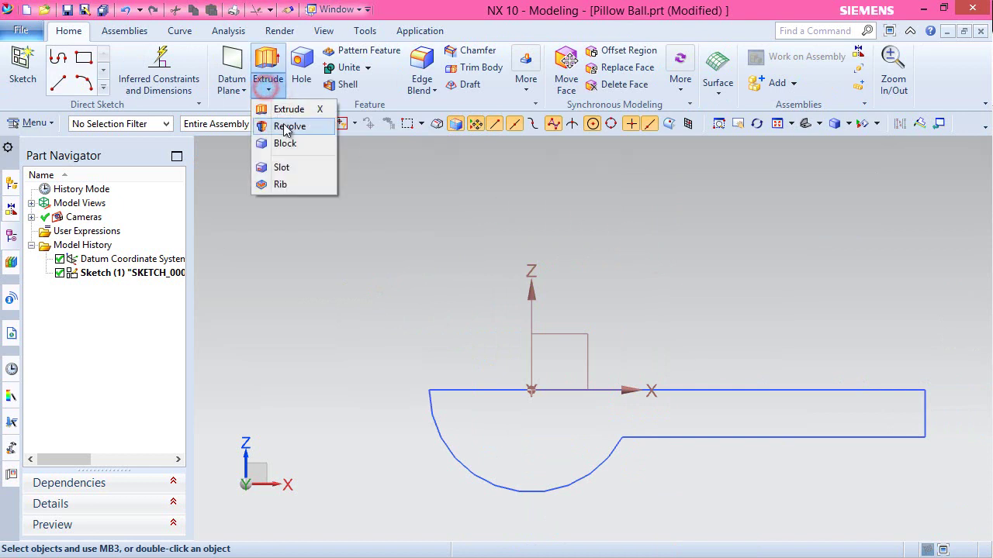
{"action": "left_click", "coordinate": [284, 125]}
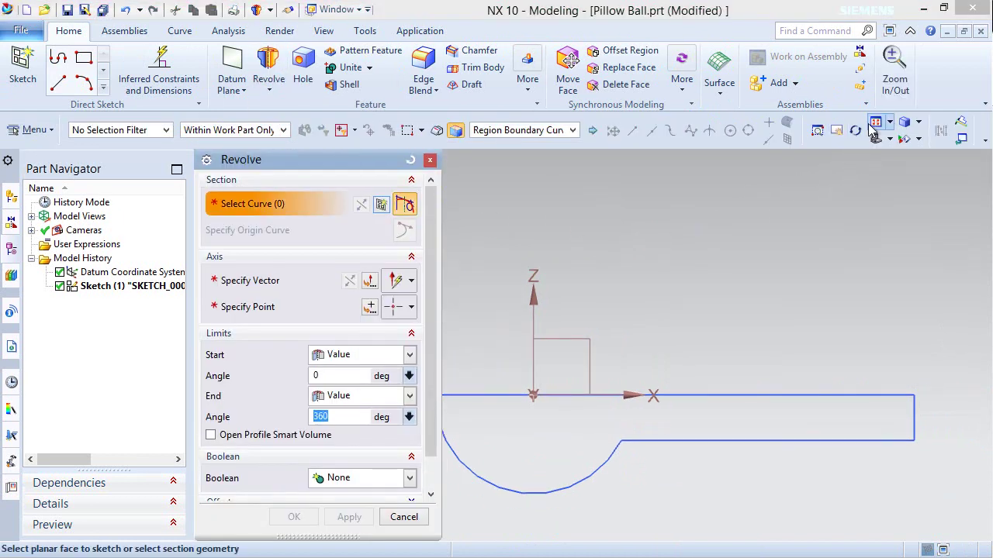
{"action": "left_click", "coordinate": [891, 139]}
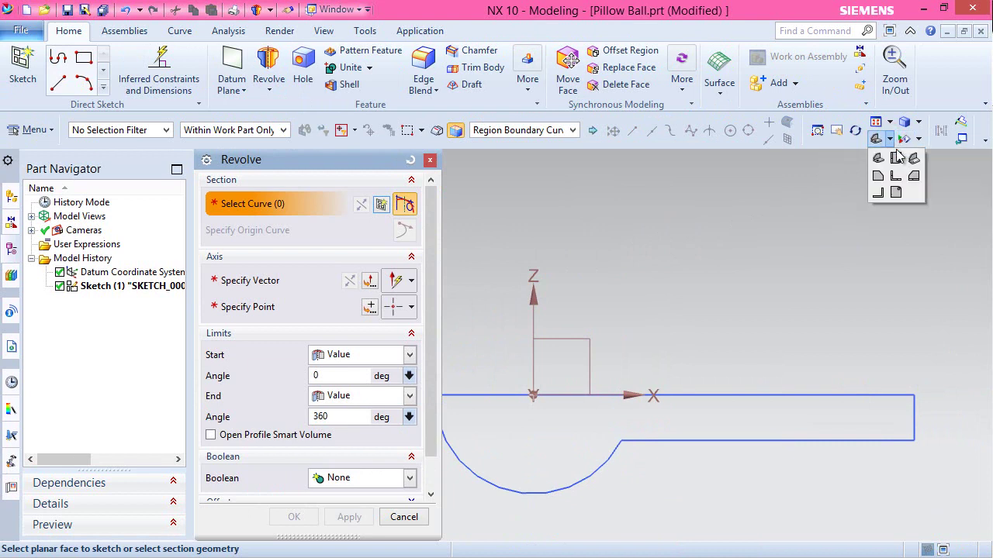
{"action": "left_click", "coordinate": [912, 158]}
{"action": "middle_click_drag", "start_coordinate": [837, 303], "coordinate": [615, 319]}
{"action": "left_click", "coordinate": [527, 280]}
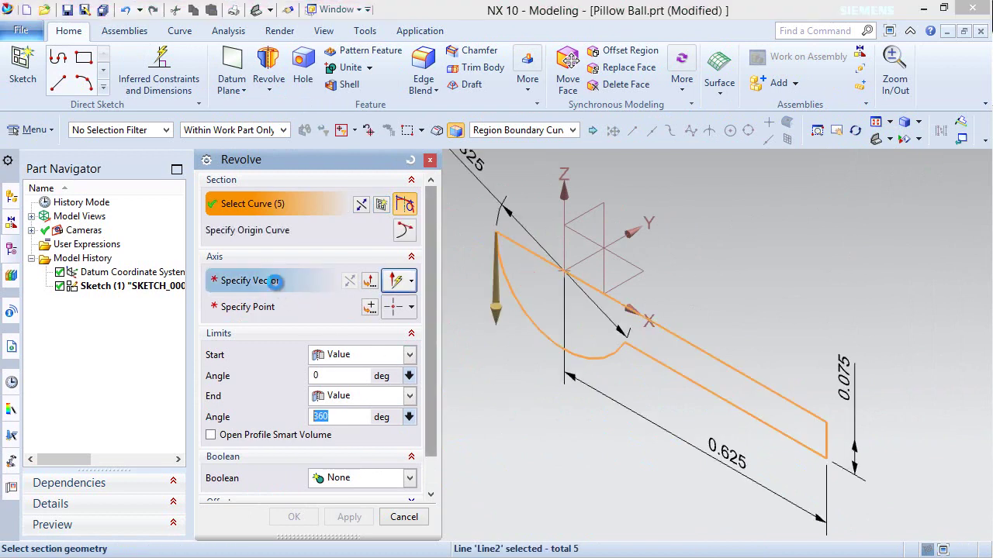
{"action": "left_click", "coordinate": [268, 281]}
{"action": "left_click", "coordinate": [752, 373]}
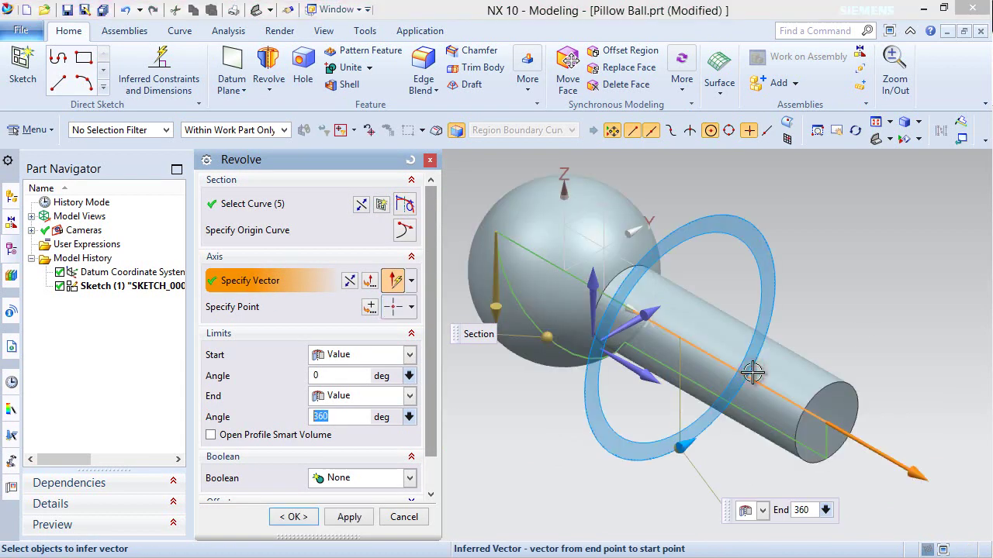
{"action": "left_click", "coordinate": [299, 515]}
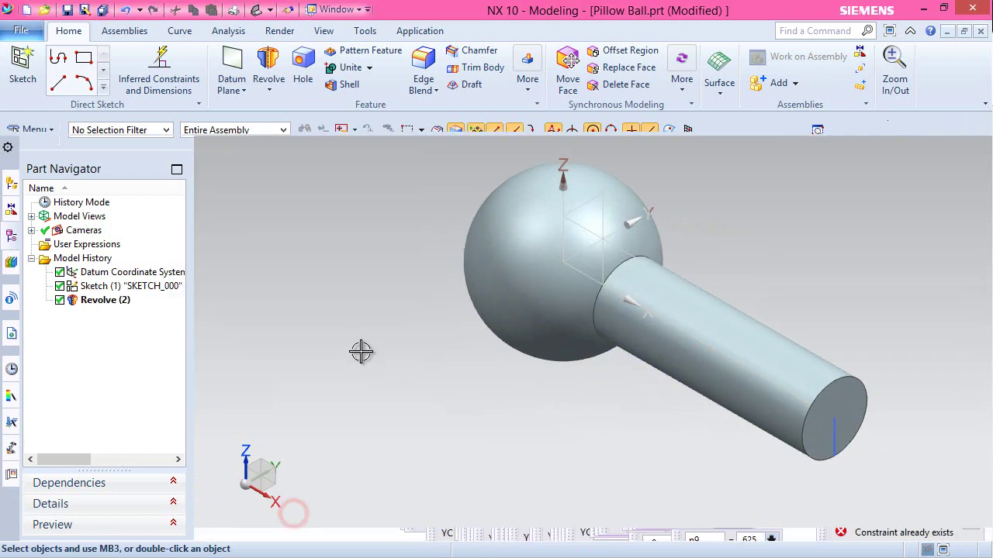
Hide the revolved profile's sketch and save the part
{"action": "left_click", "coordinate": [834, 435]}
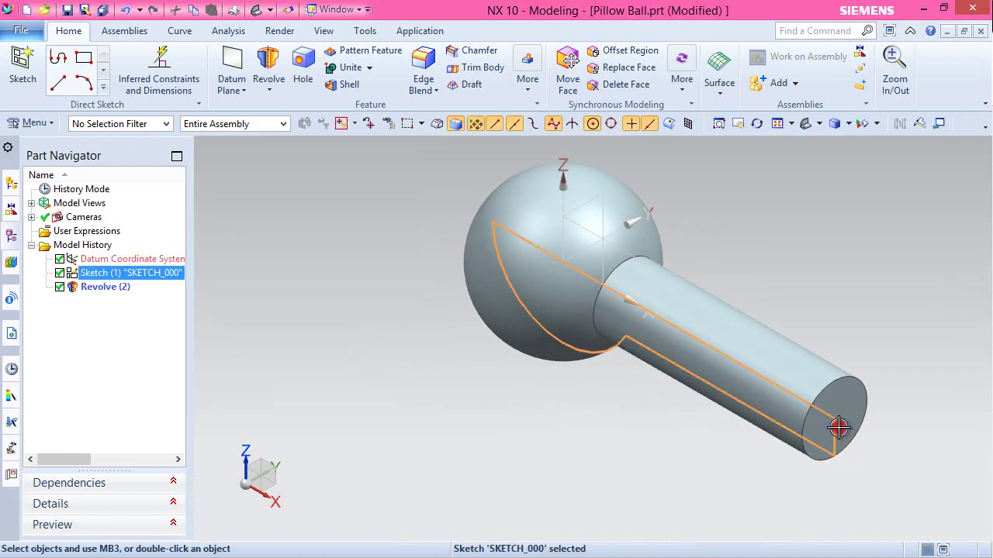
{"action": "left_click", "coordinate": [876, 404]}
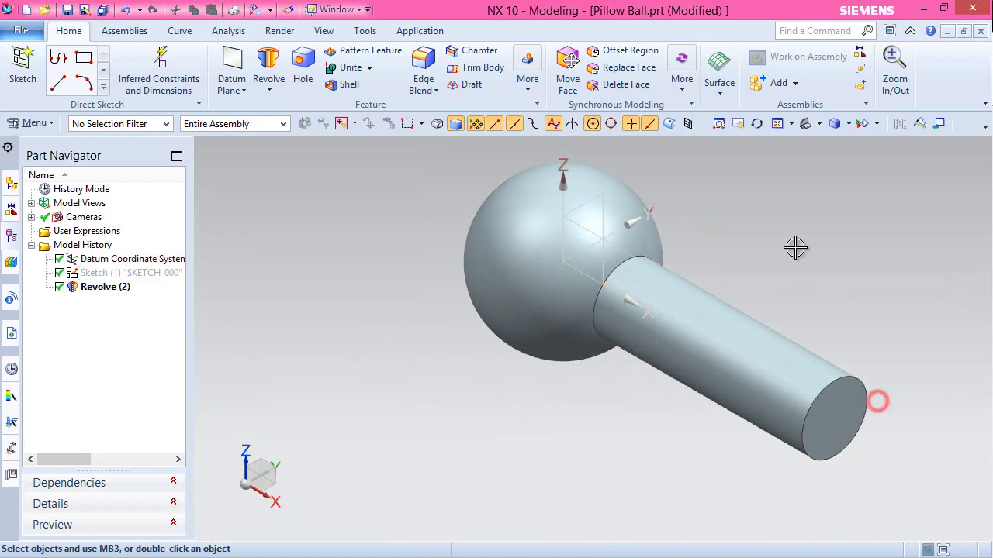
{"action": "left_click", "coordinate": [777, 124]}
{"action": "key", "text": "ctrl+s"}
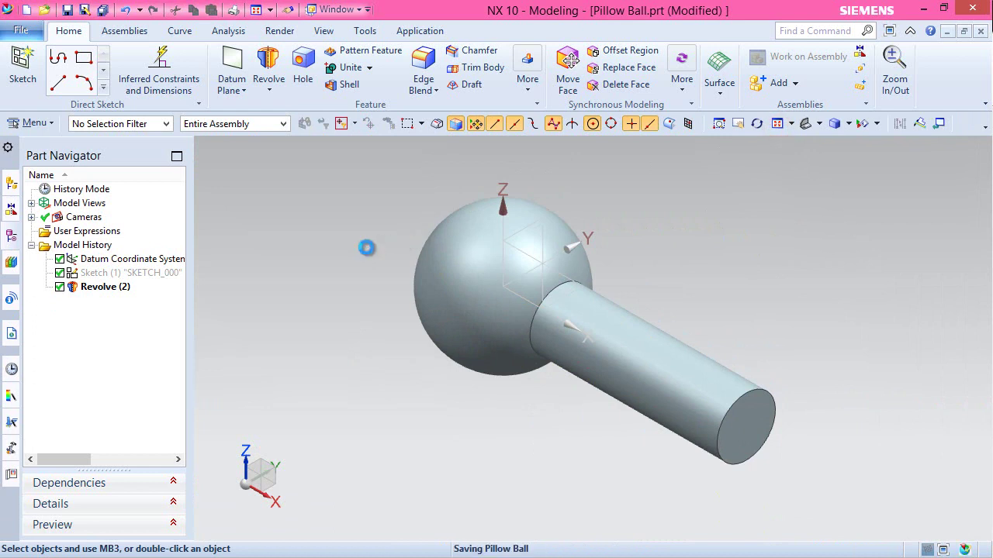
Add a circular G1 (Tangent) edge blend to the edge where the ball meets the shank
{"action": "left_click", "coordinate": [424, 78]}
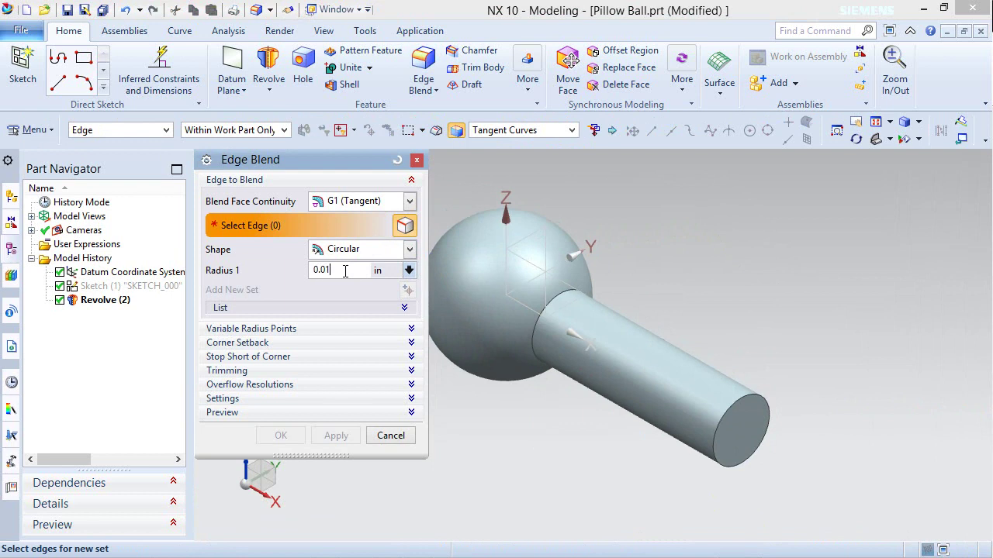
{"action": "left_click", "coordinate": [533, 318]}
{"action": "left_click", "coordinate": [280, 436]}
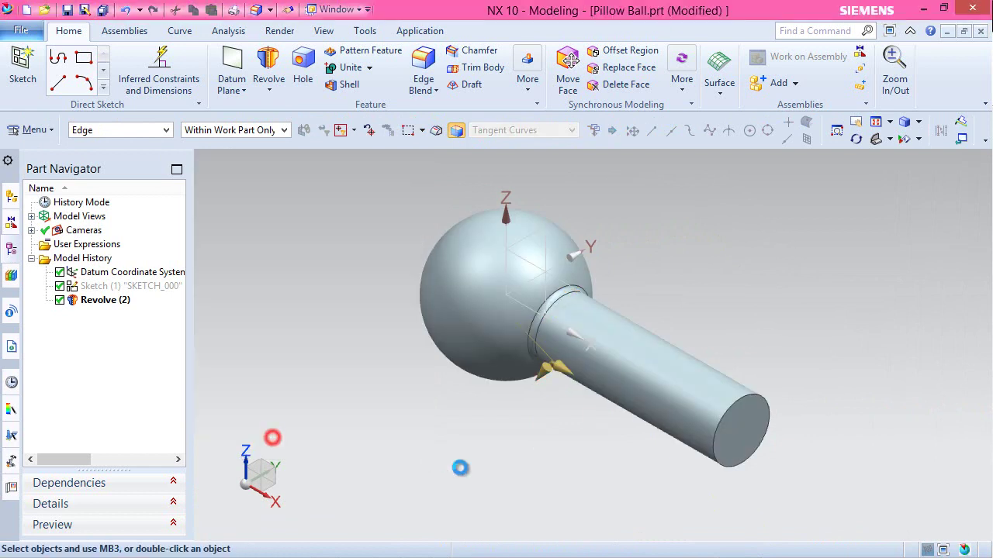
Chamfer the circular edge at the shank's free end symmetrically by 0.015 in and save the part
{"action": "left_click", "coordinate": [453, 52]}
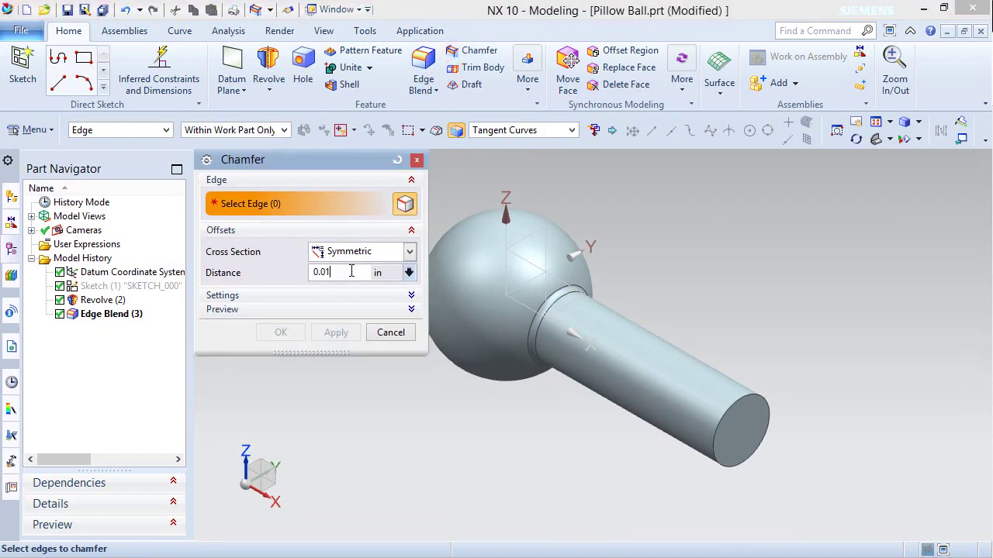
{"action": "left_click", "coordinate": [732, 400]}
{"action": "left_click", "coordinate": [281, 333]}
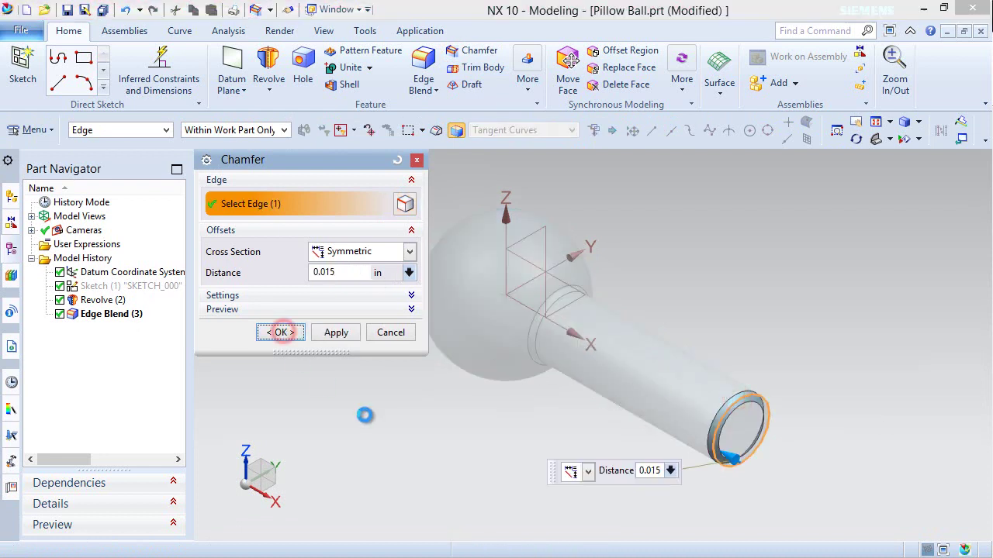
{"action": "left_click", "coordinate": [70, 9]}
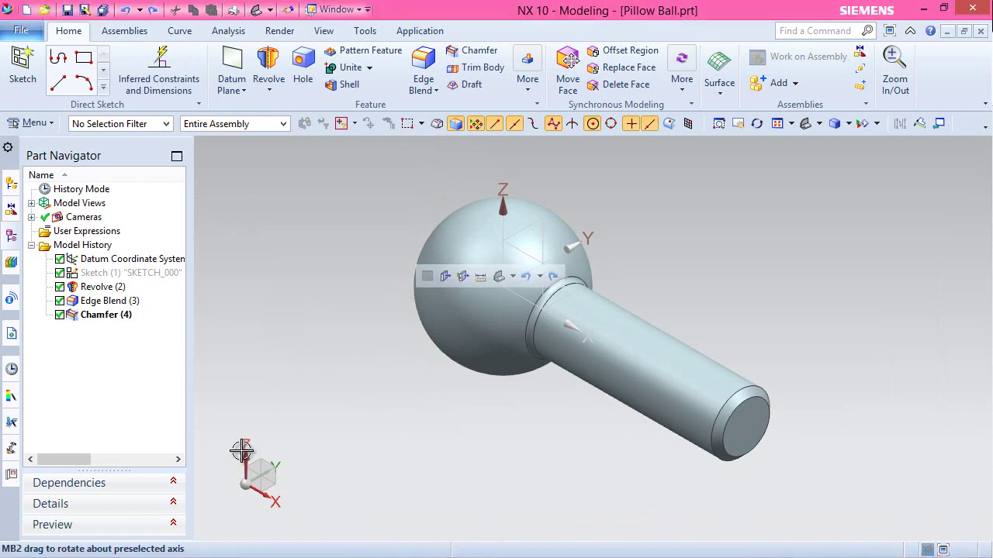
Create a new sketch on the XZ plane of the datum coordinate system
{"action": "mouse_move", "coordinate": [241, 450]}
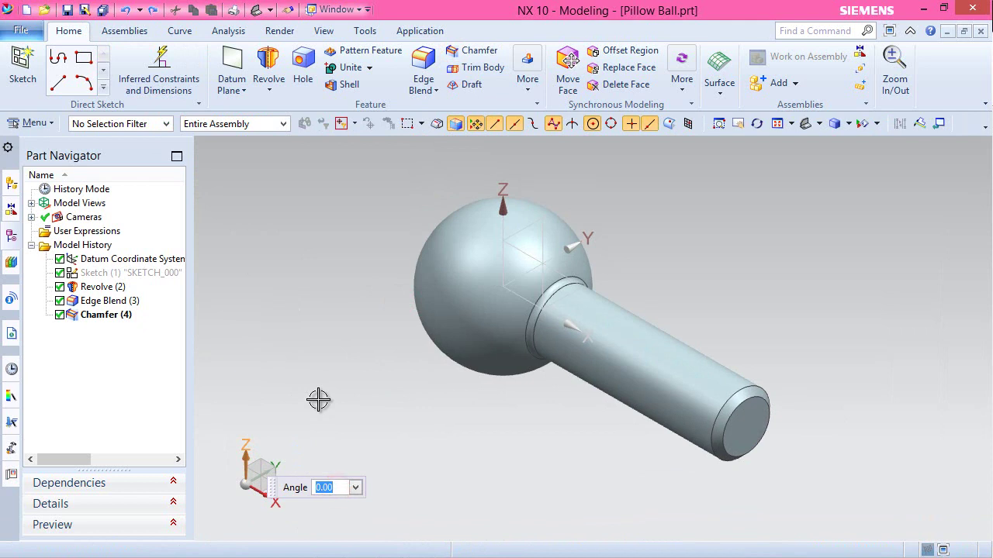
{"action": "key", "text": "Return"}
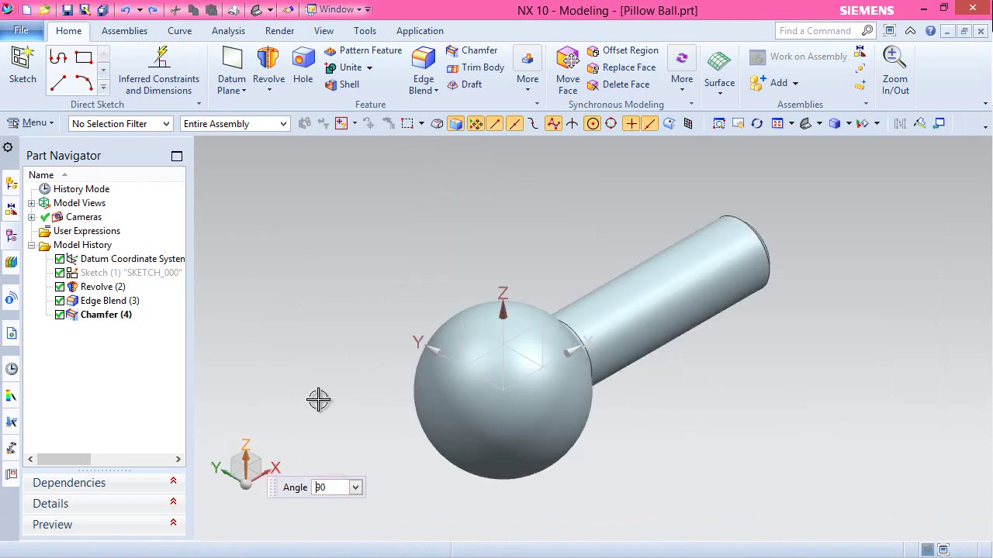
{"action": "key", "text": "Escape"}
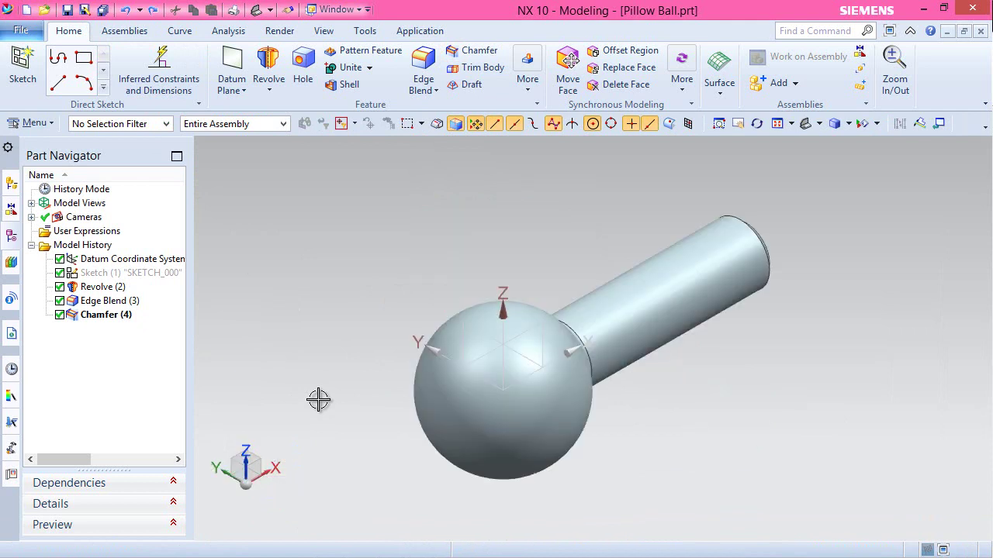
{"action": "left_click", "coordinate": [7, 78]}
{"action": "left_click", "coordinate": [534, 332]}
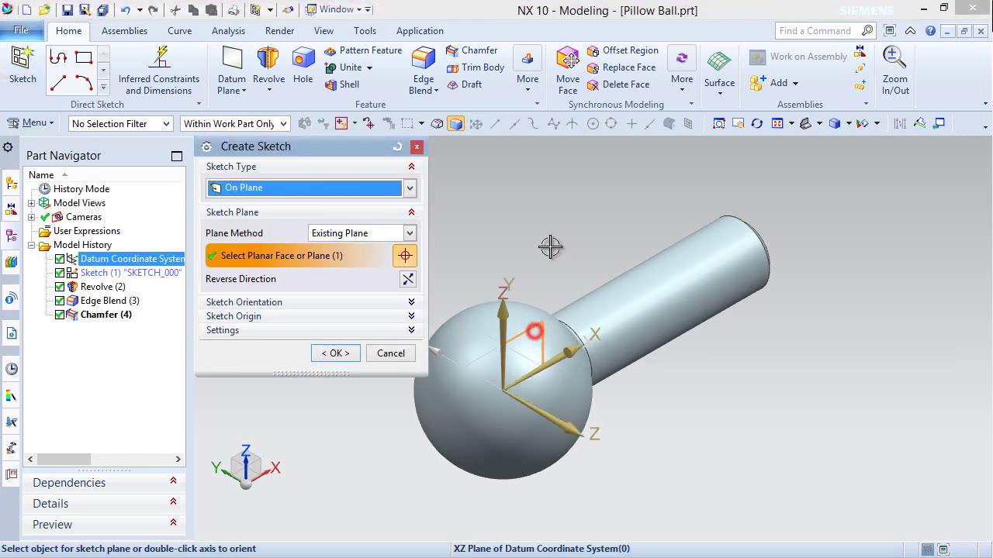
{"action": "left_click", "coordinate": [323, 357]}
Create intersection curves in the sketch from all body faces of the ball and shank
{"action": "left_click", "coordinate": [277, 88]}
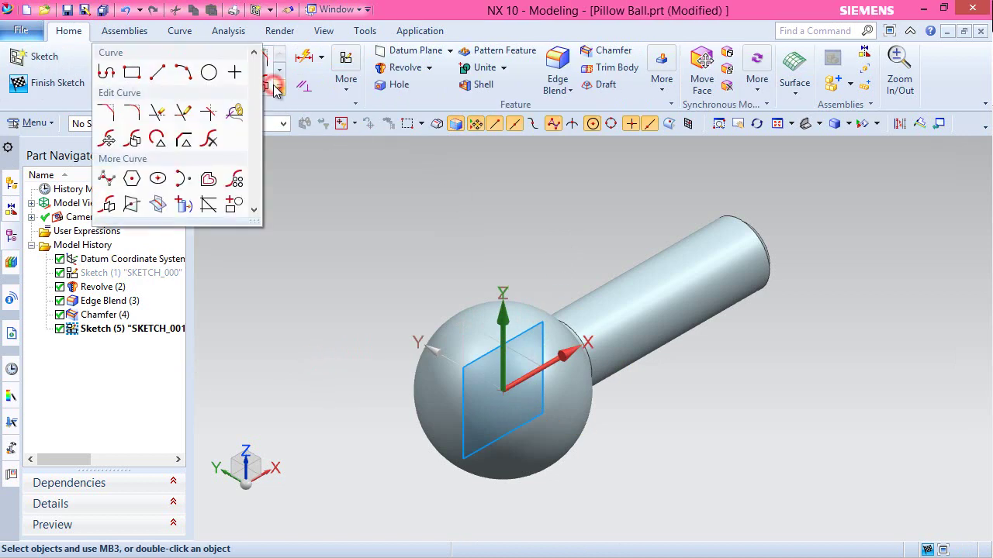
{"action": "left_click", "coordinate": [147, 209]}
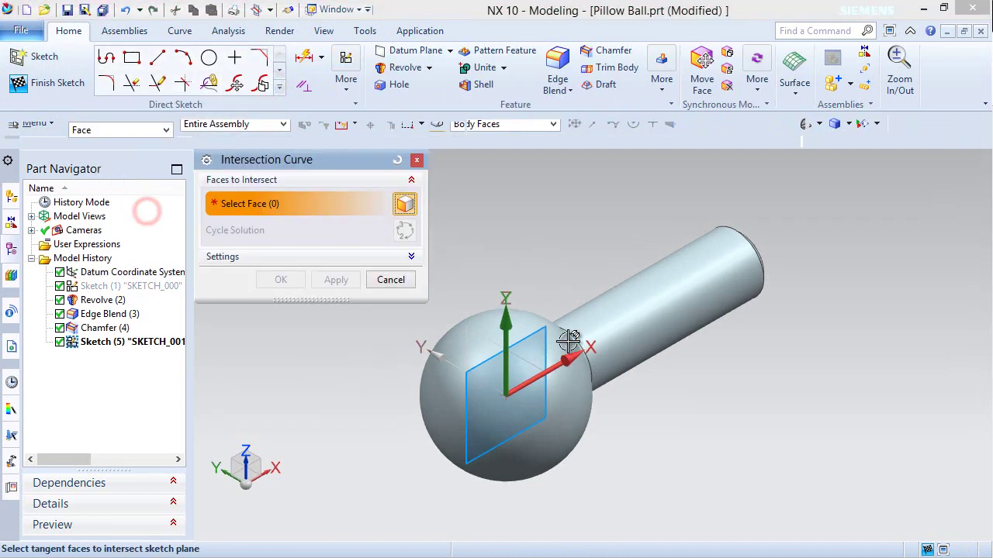
{"action": "left_click", "coordinate": [626, 334]}
{"action": "left_click", "coordinate": [273, 286]}
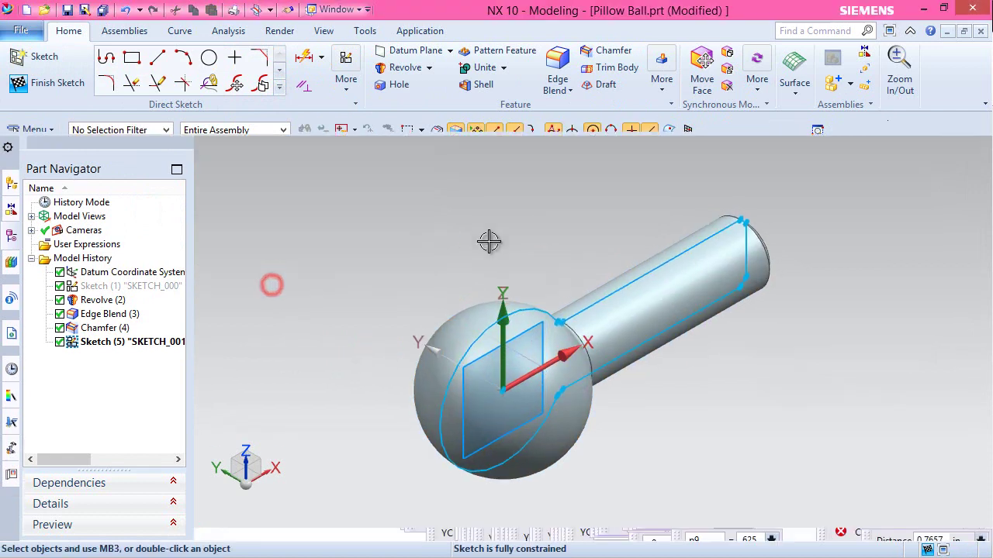
Facing the sketch plane, draw a vertical line about 0.36 in long across the ball on the side away from the shank
{"action": "right_click", "coordinate": [502, 207]}
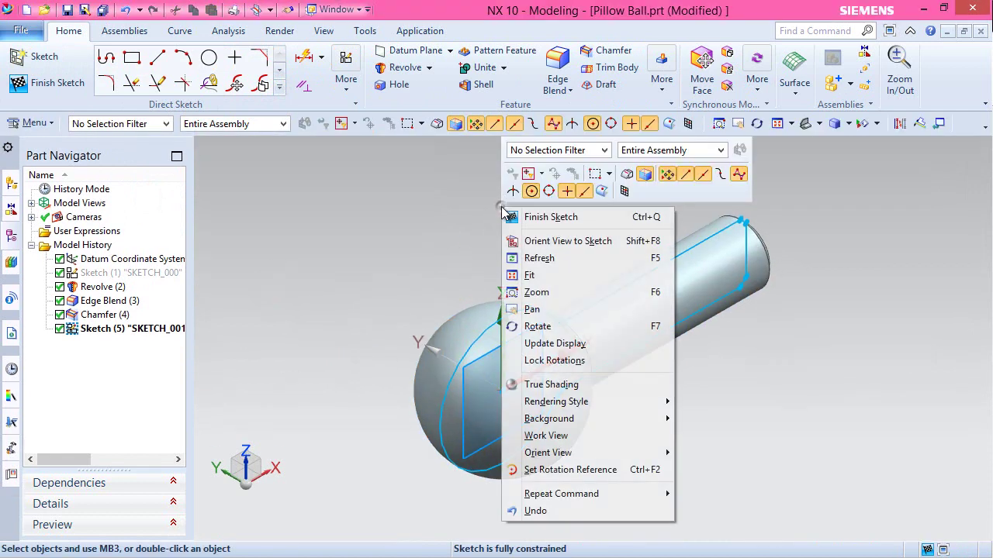
{"action": "left_click", "coordinate": [527, 239]}
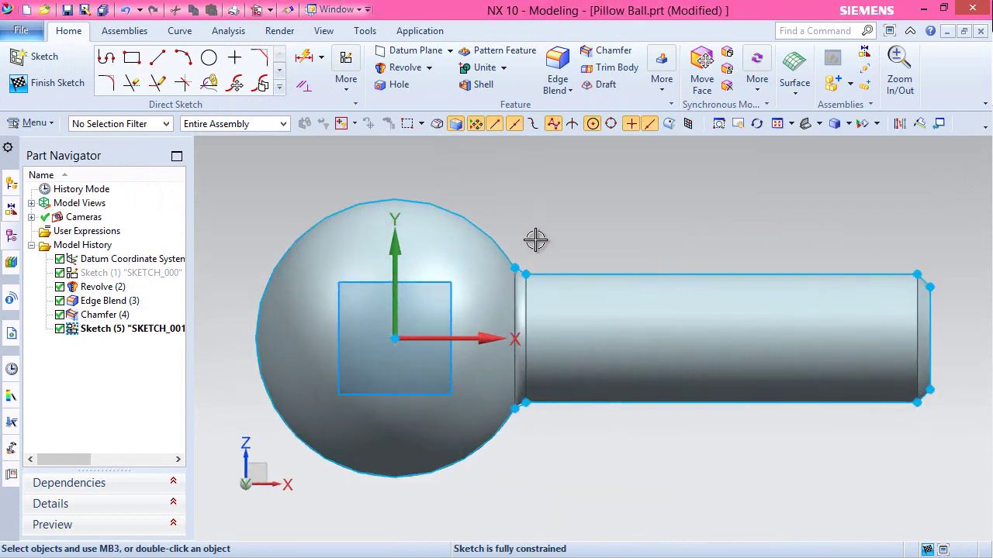
{"action": "left_click", "coordinate": [157, 58]}
{"action": "scroll", "coordinate": [613, 268], "scroll_direction": "down", "scroll_amount": 1}
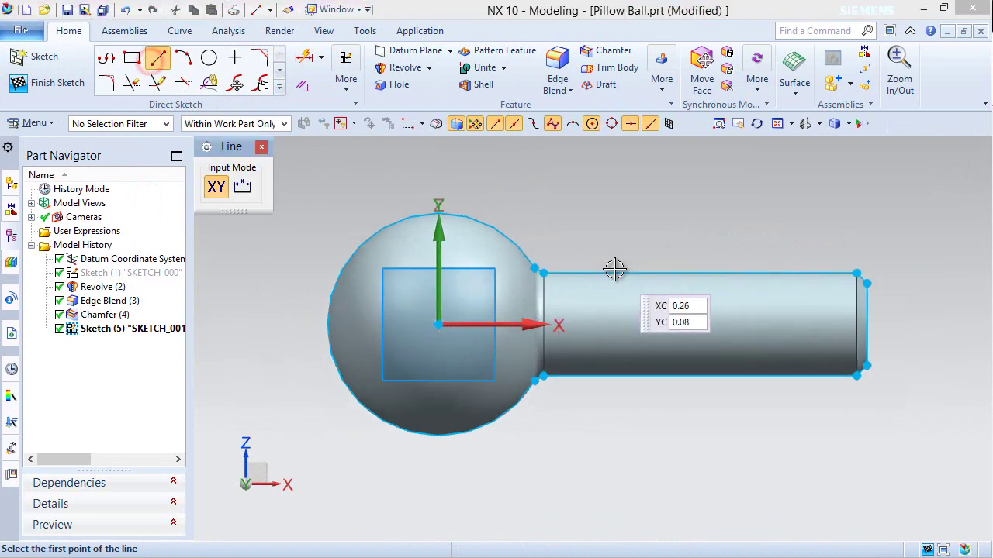
{"action": "left_click", "coordinate": [361, 216]}
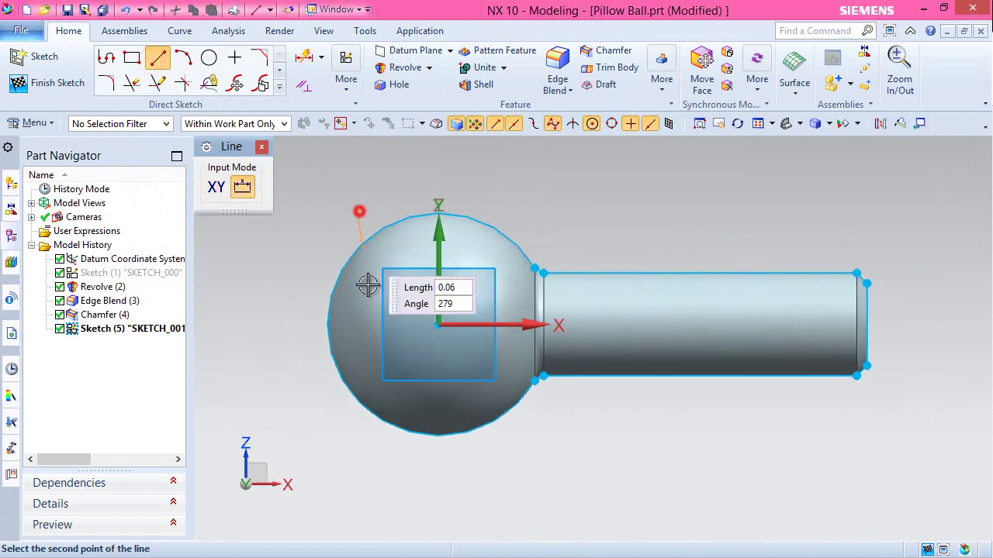
{"action": "left_click", "coordinate": [355, 453]}
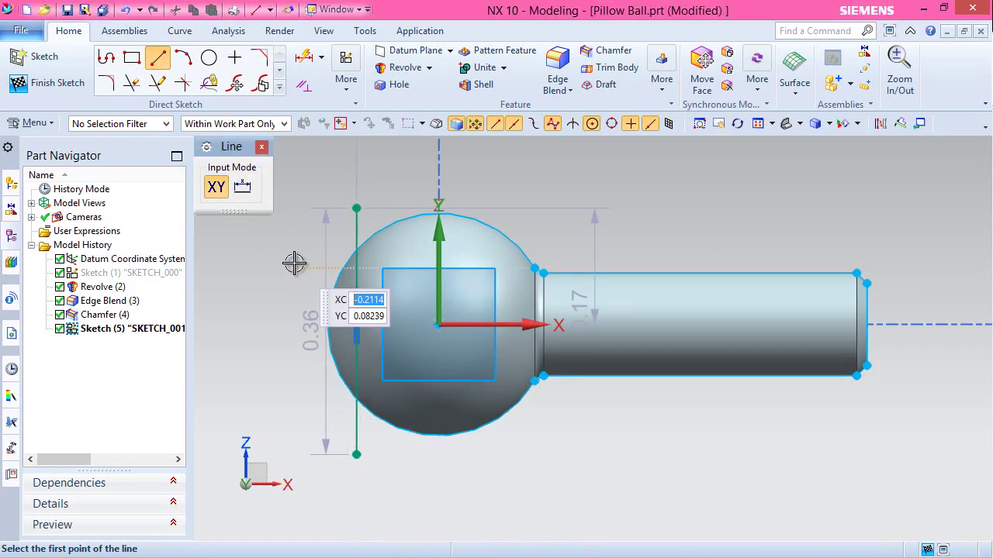
{"action": "key", "text": "Escape"}
Apply a Midpoint constraint between the vertical line and the sketch origin
{"action": "left_click", "coordinate": [358, 228]}
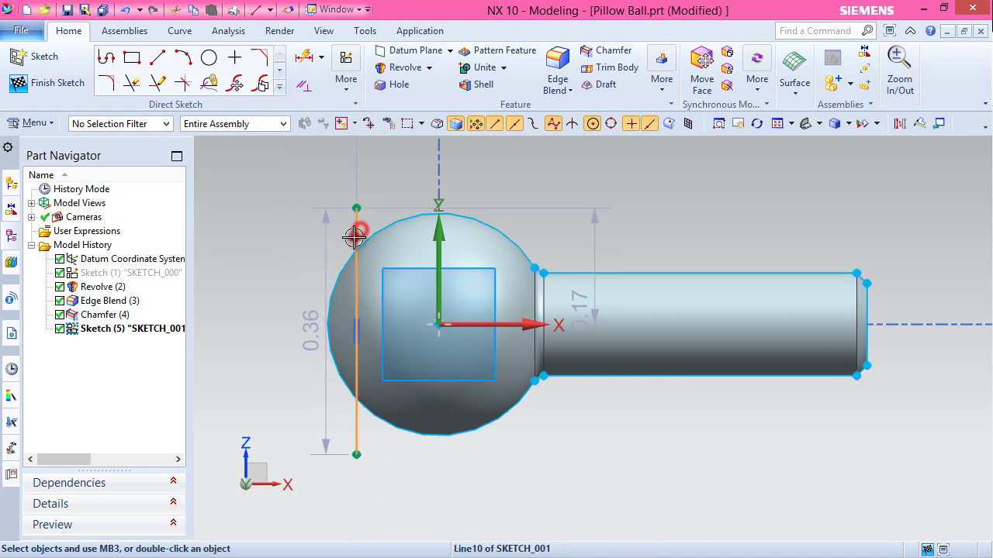
{"action": "left_click", "coordinate": [439, 324]}
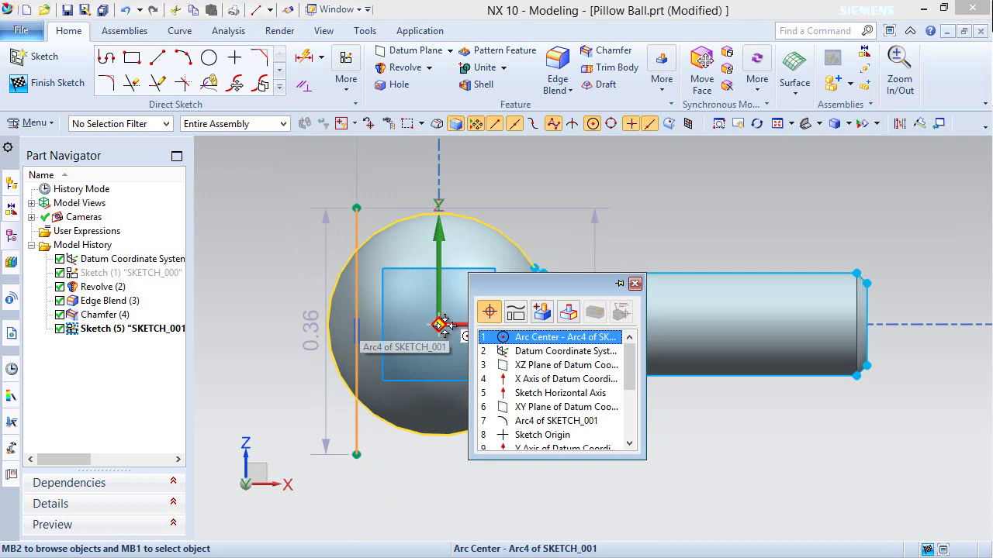
{"action": "left_click", "coordinate": [538, 438]}
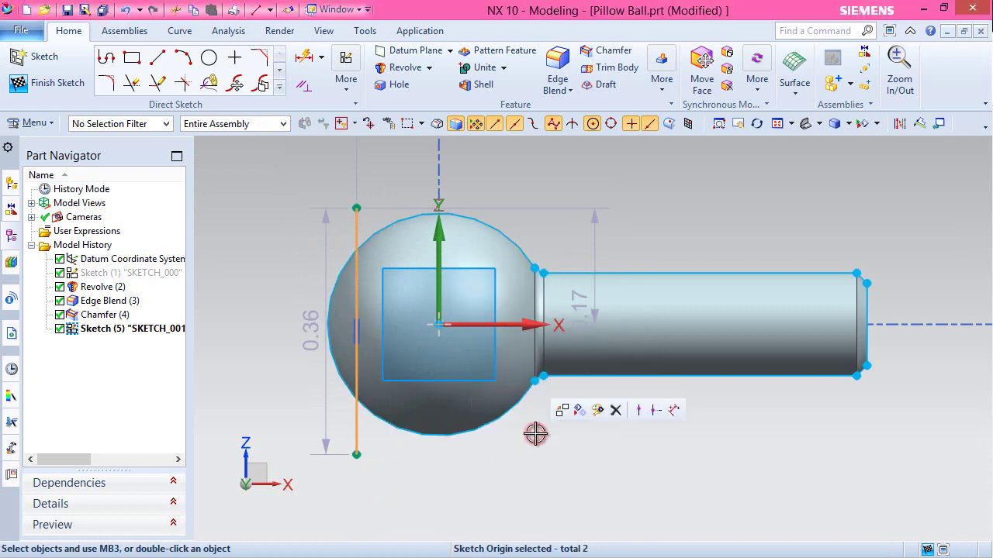
{"action": "left_click", "coordinate": [656, 411]}
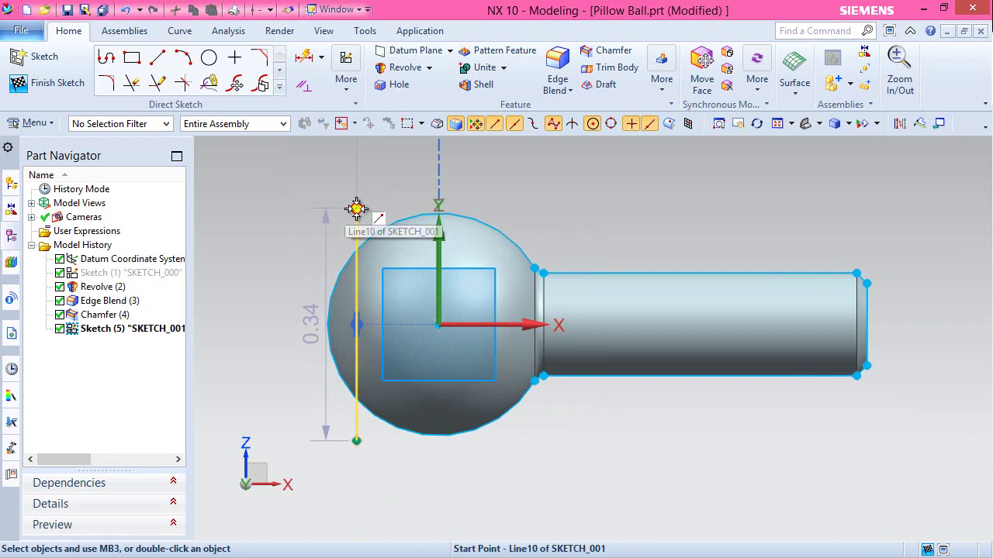
Open the vertical line's length dimension for editing
{"action": "double_click", "coordinate": [311, 318]}
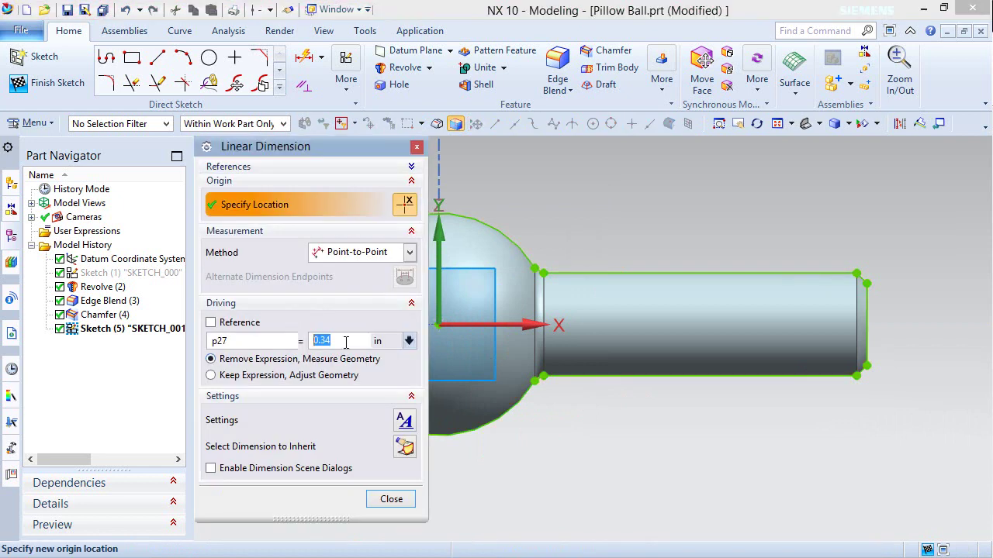